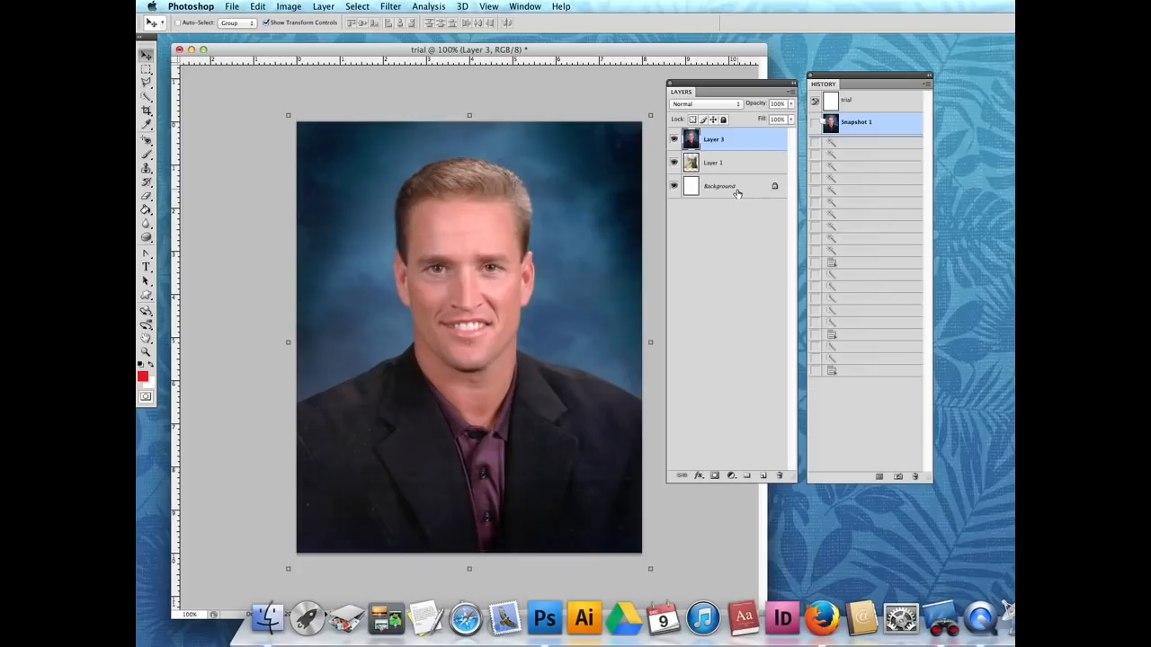
# Step: Make Layer 3 active and draw a rectangular marquee selection around the man's face and neck
pyautogui.click(732, 165)
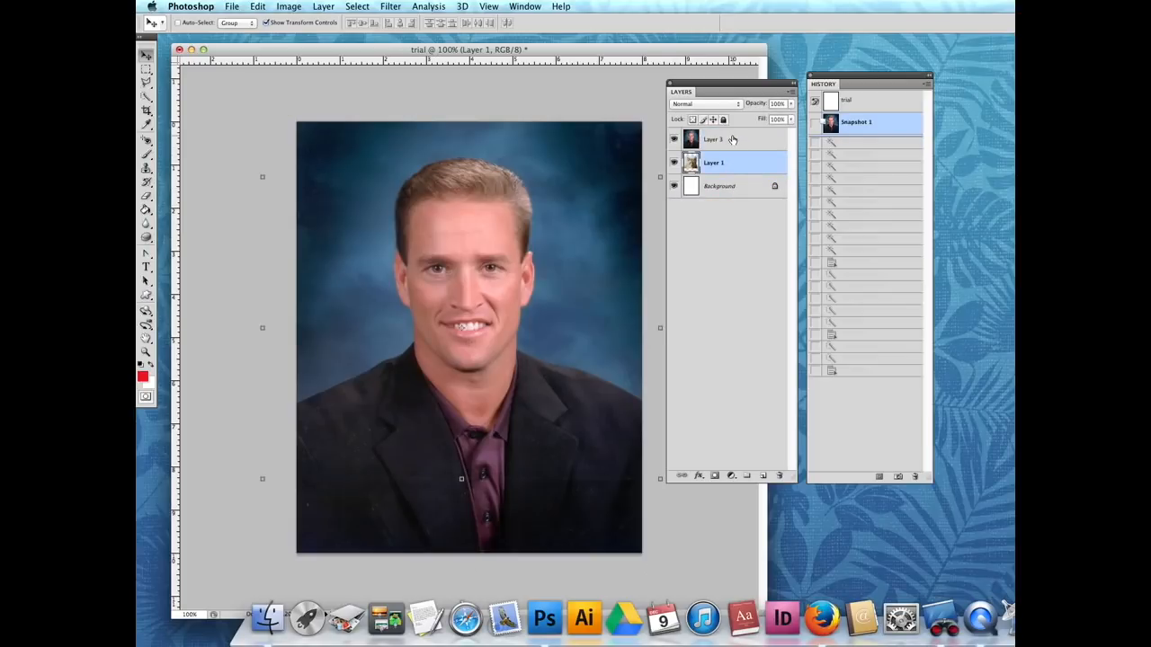
pyautogui.click(739, 140)
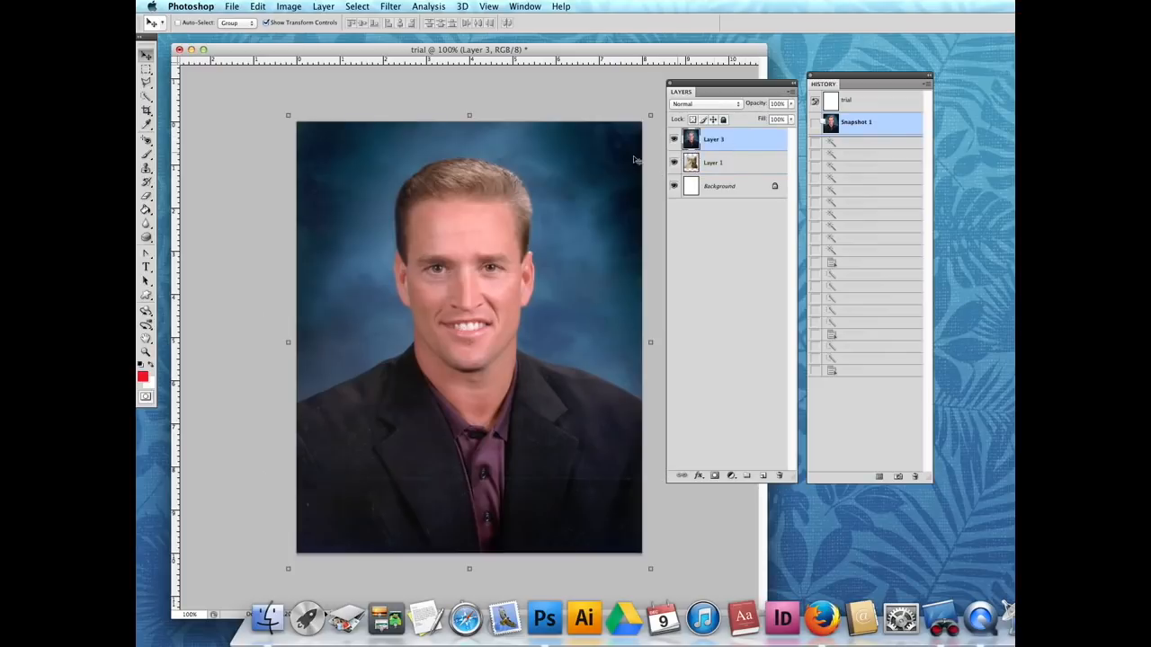
pyautogui.click(146, 70)
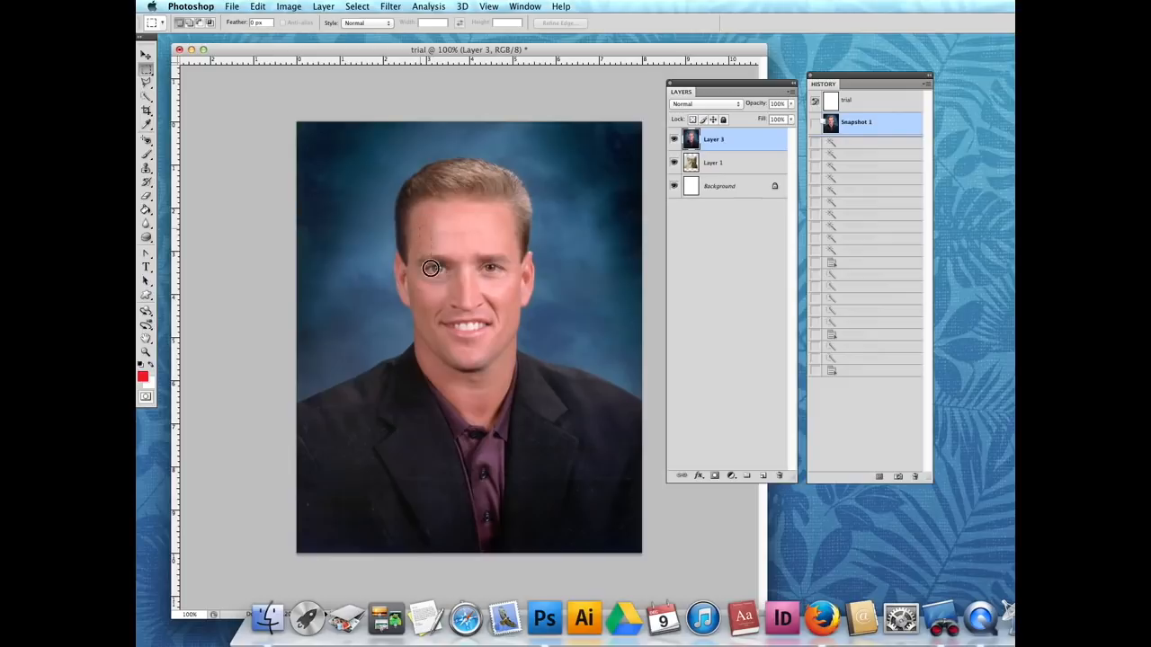
pyautogui.moveTo(442, 370); pyautogui.dragTo(513, 415)
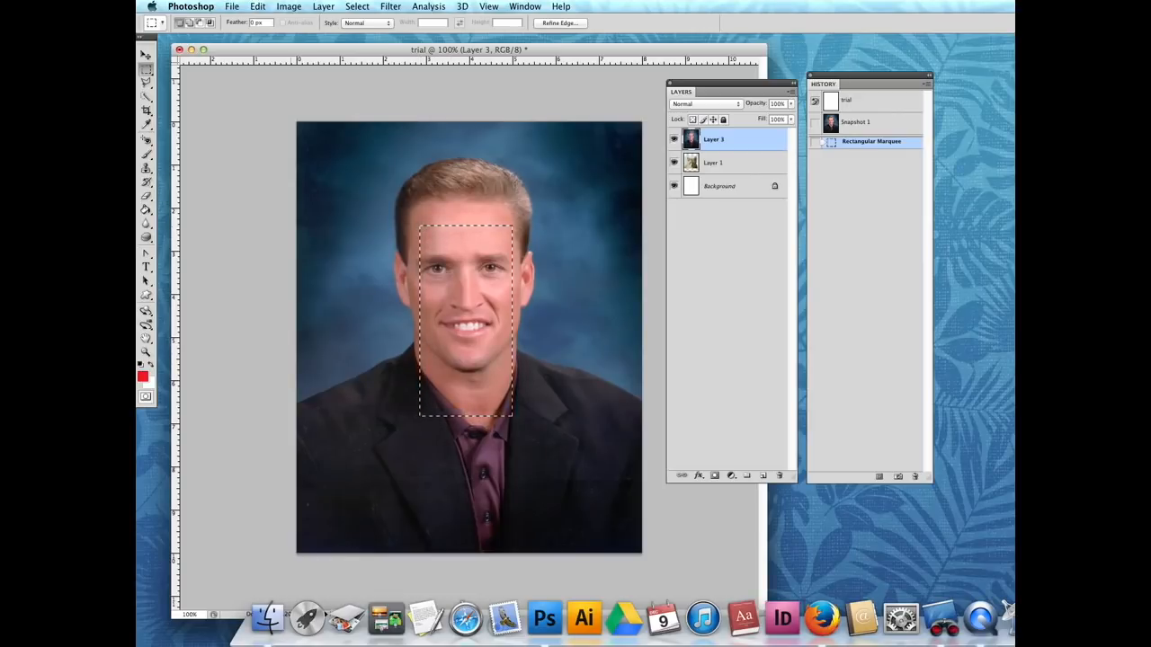
# Step: Move the selected face area down over the suit and try a counterclockwise rotation with Free Transform
pyautogui.click(146, 55)
pyautogui.moveTo(444, 277); pyautogui.dragTo(463, 333)
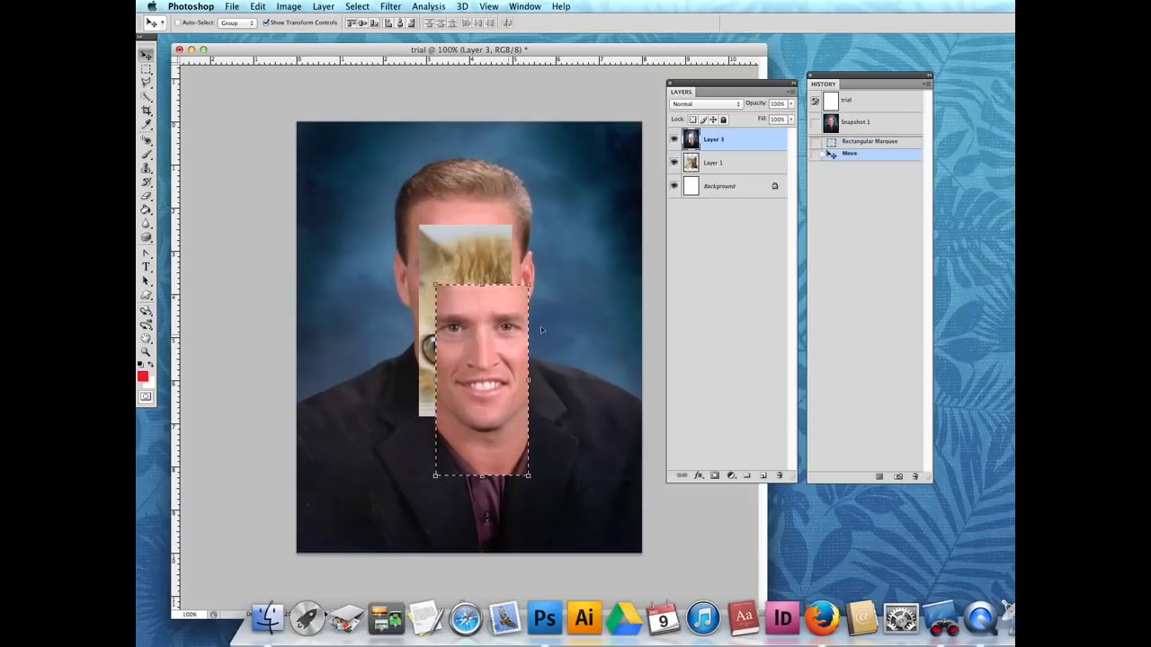
pyautogui.press('super+t')
pyautogui.moveTo(537, 280); pyautogui.dragTo(514, 300)
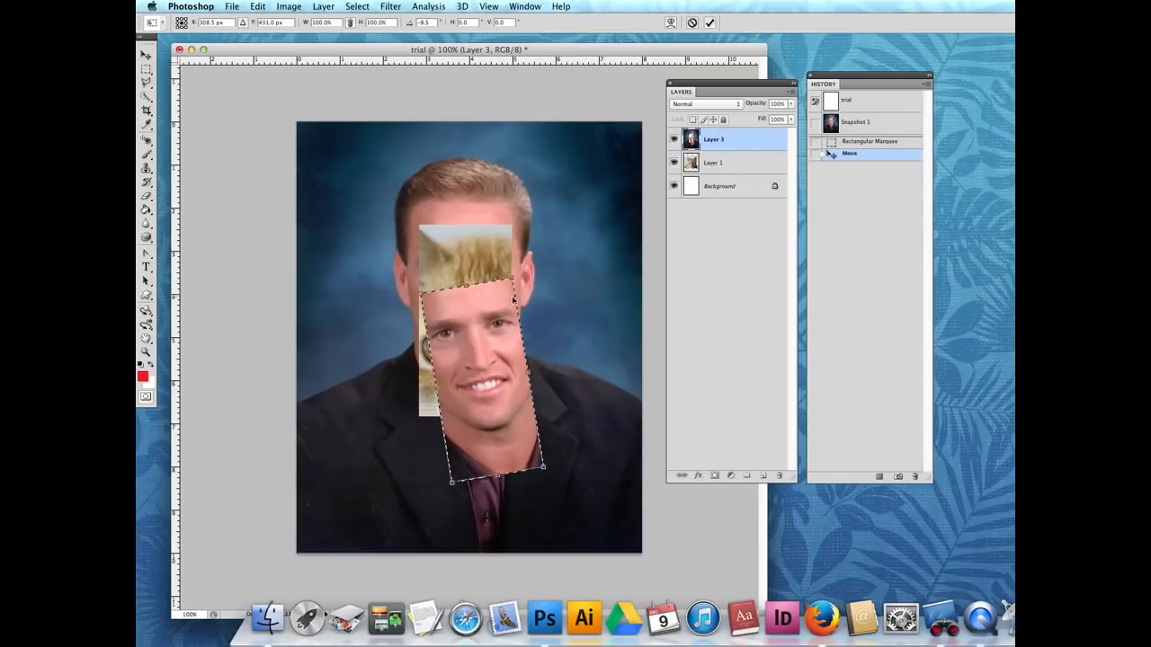
pyautogui.click(692, 22)
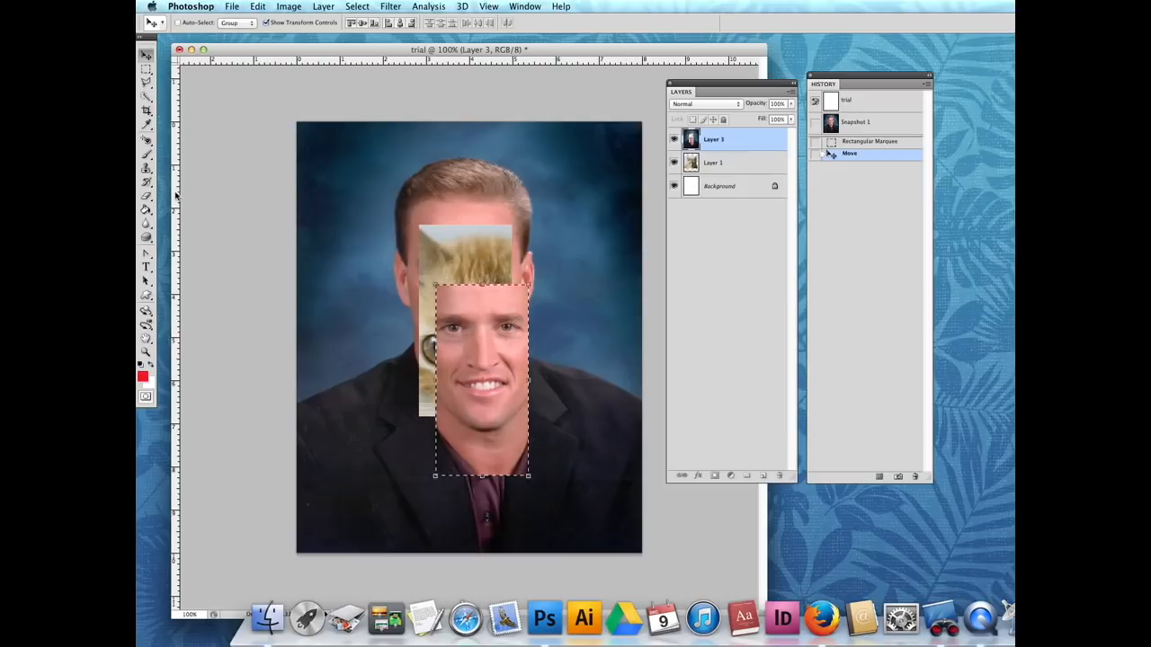
# Step: Brush red strokes inside the moved rectangular selection and clear its contents from Layer 3
pyautogui.click(147, 155)
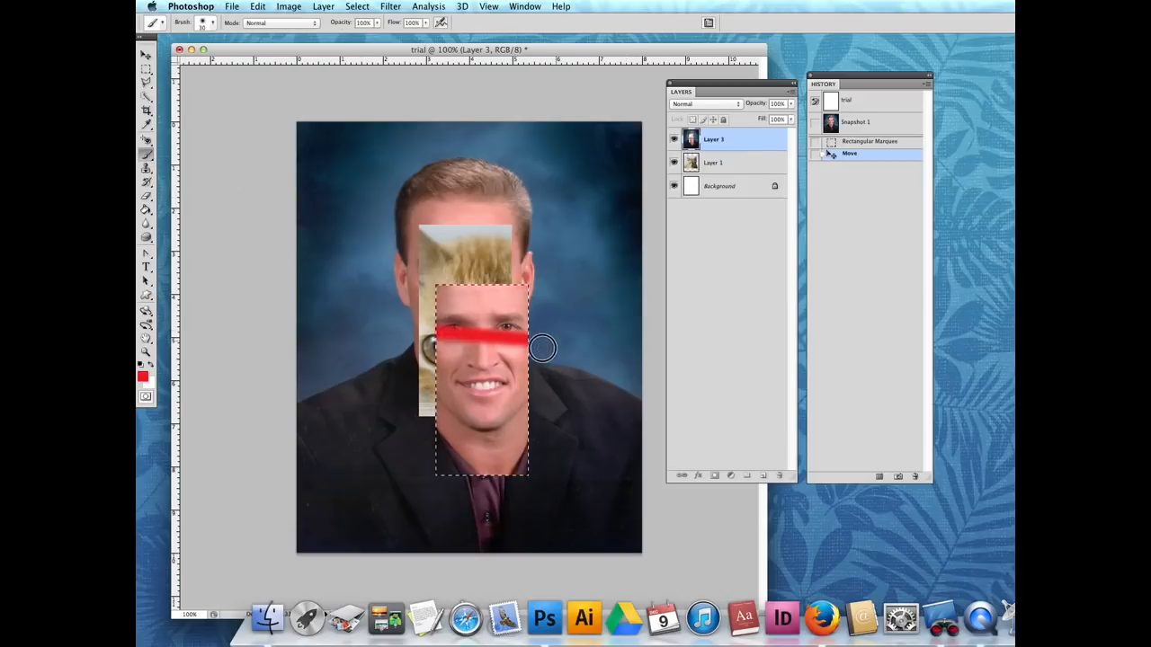
pyautogui.moveTo(552, 345); pyautogui.dragTo(395, 376)
pyautogui.moveTo(573, 394); pyautogui.dragTo(415, 425)
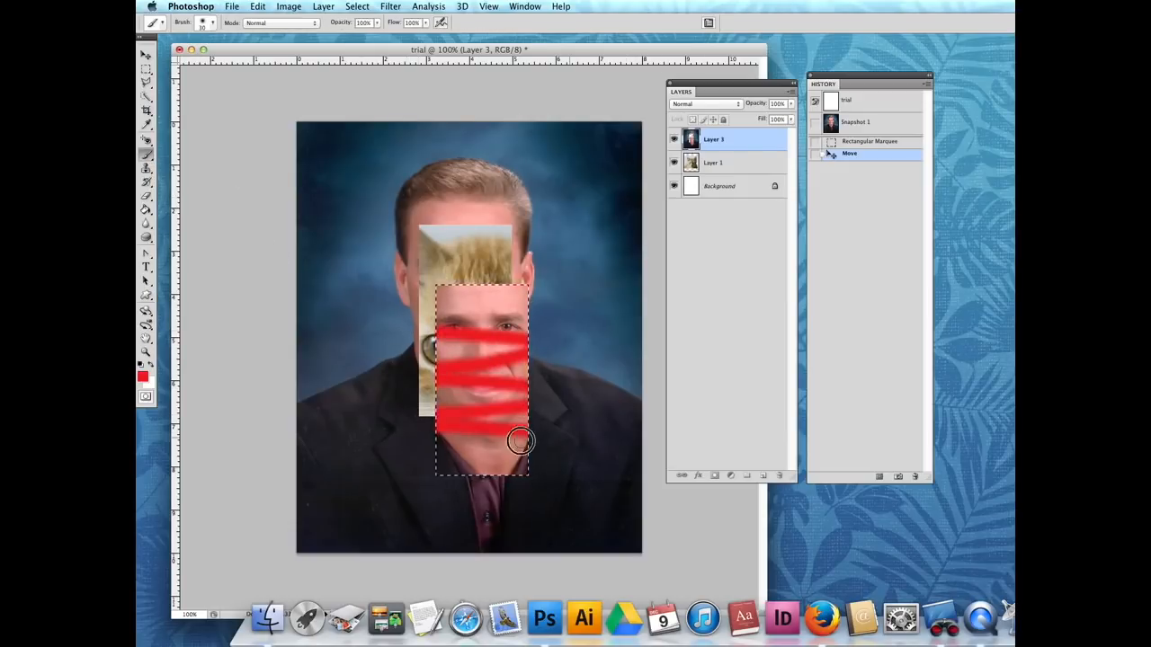
pyautogui.moveTo(546, 459); pyautogui.dragTo(496, 353)
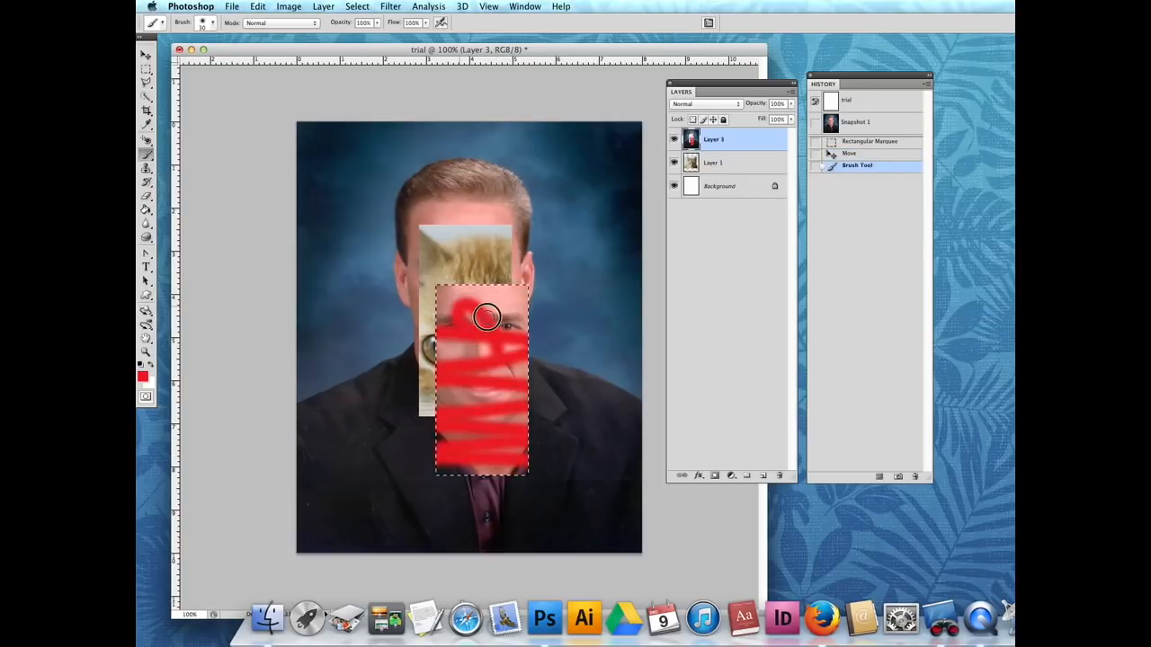
pyautogui.click(441, 373)
pyautogui.press('Delete')
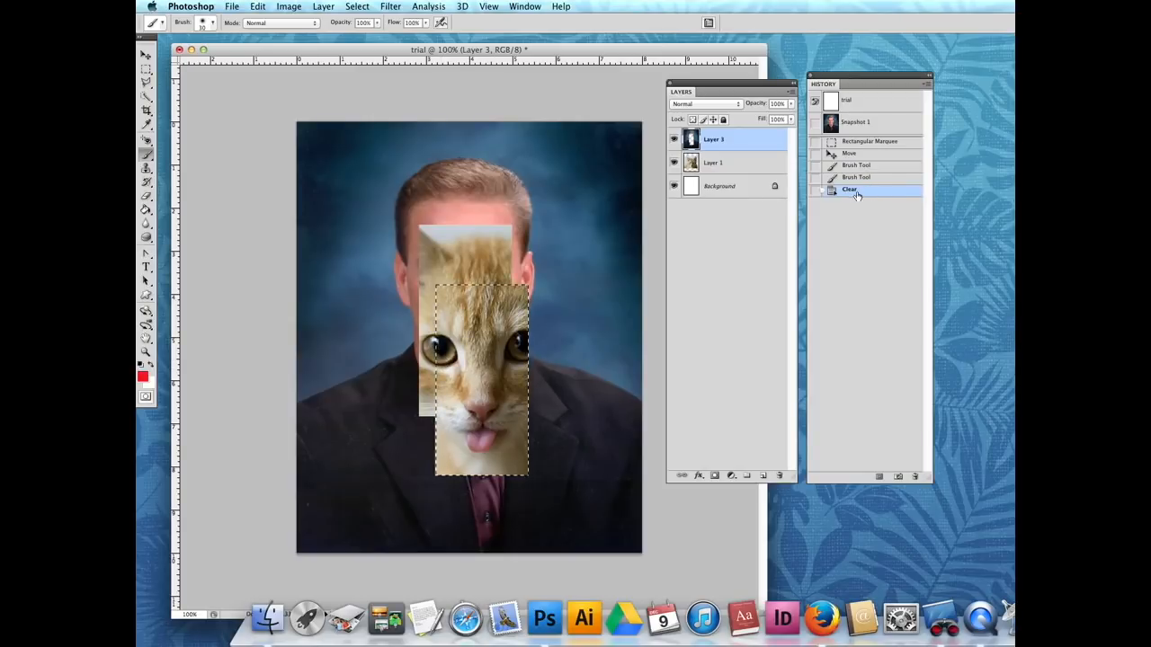
# Step: Revert the image to the Rectangular Marquee history state and deselect the area
pyautogui.click(861, 144)
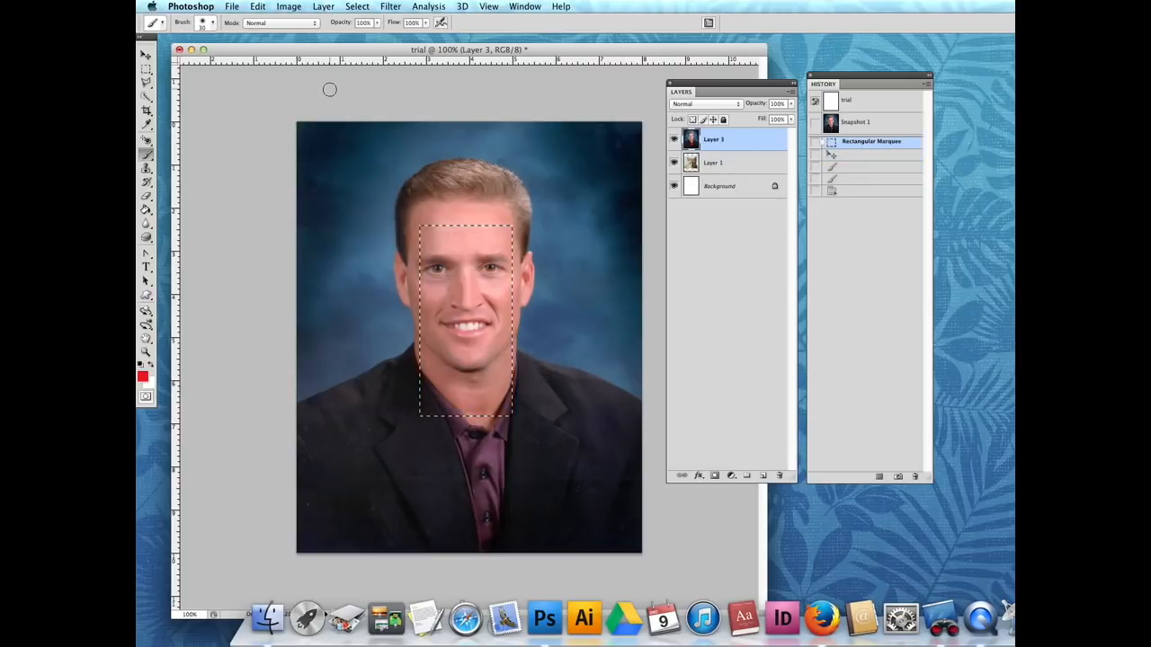
pyautogui.click(358, 6)
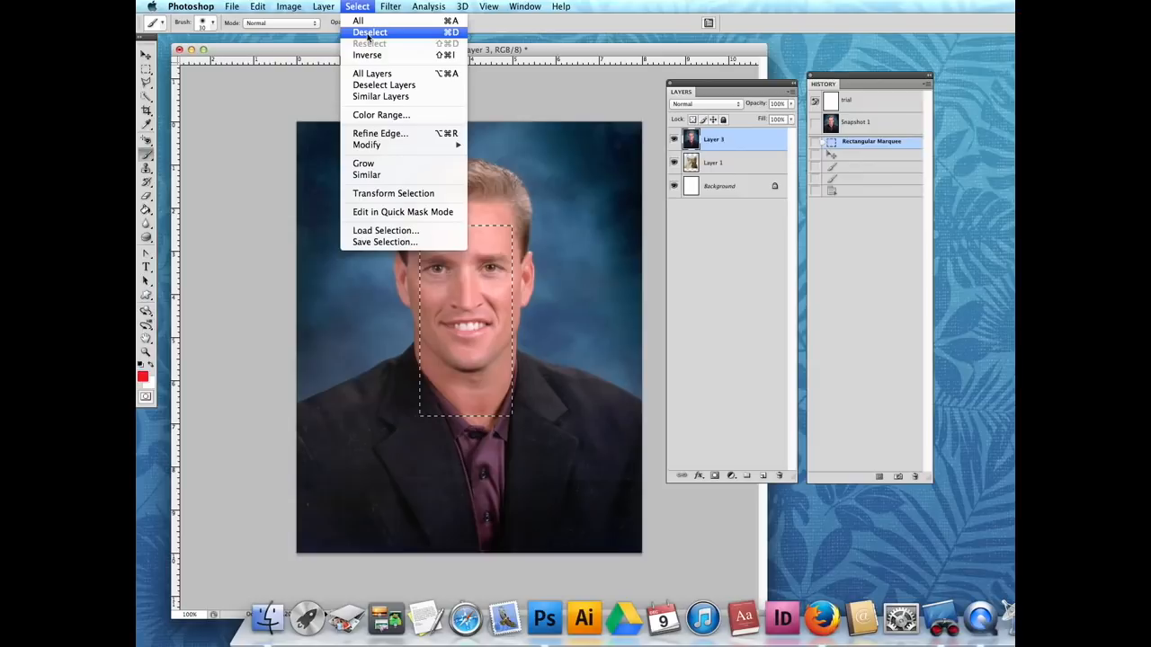
pyautogui.click(367, 33)
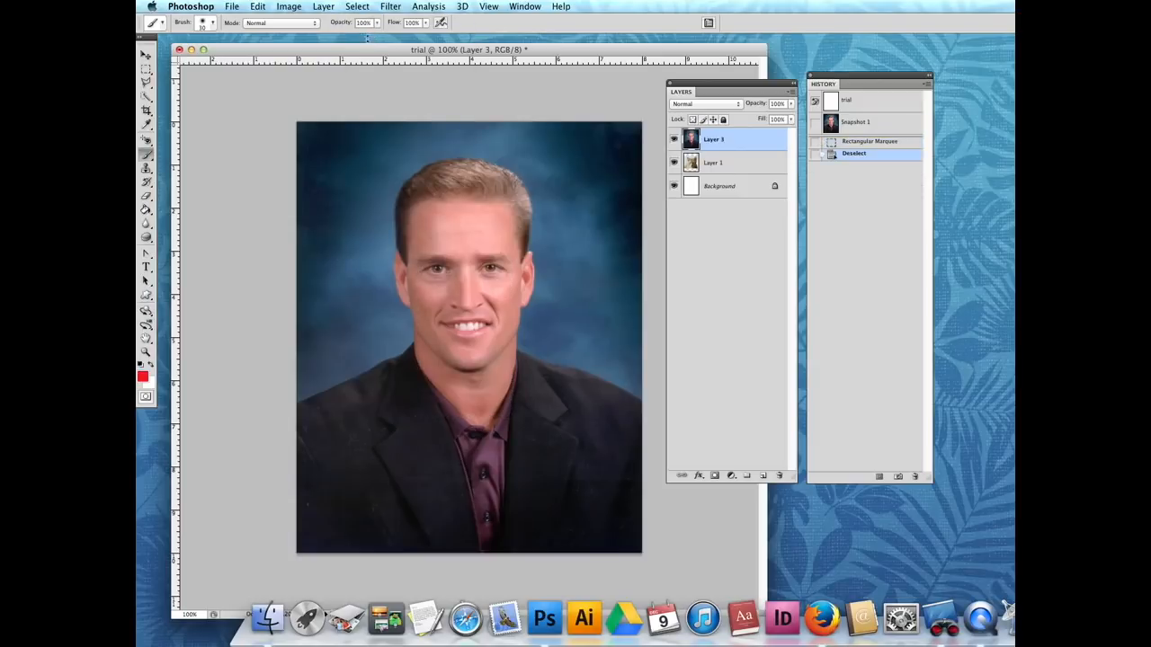
# Step: Bring back the last rectangular selection on the face with Reselect
pyautogui.click(146, 55)
pyautogui.moveTo(337, 157)
pyautogui.mouseDown()
pyautogui.moveTo(519, 288)
pyautogui.moveTo(306, 326)
pyautogui.moveTo(389, 186)
pyautogui.moveTo(432, 275)
pyautogui.moveTo(369, 179)
pyautogui.mouseUp()
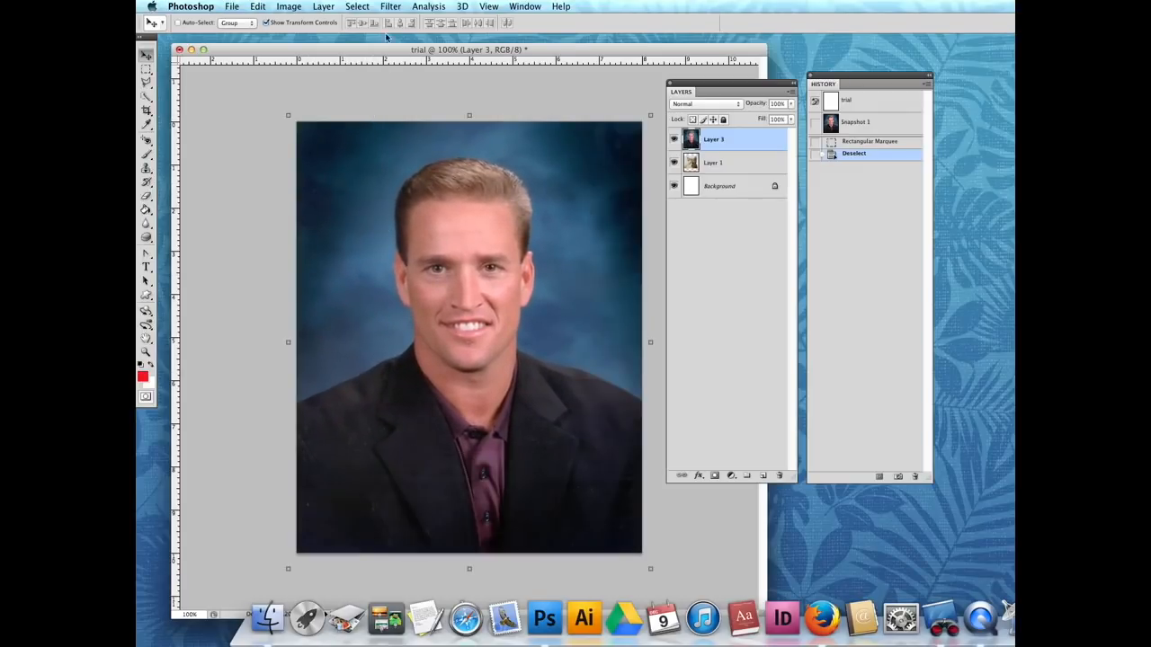
pyautogui.click(359, 7)
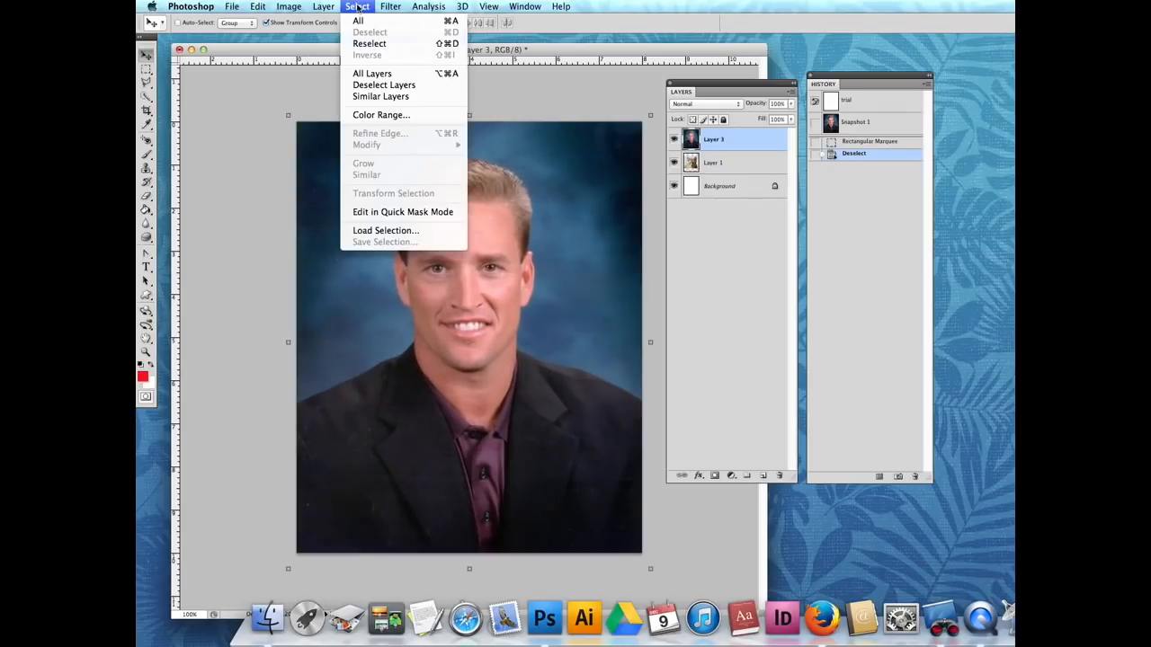
pyautogui.click(387, 45)
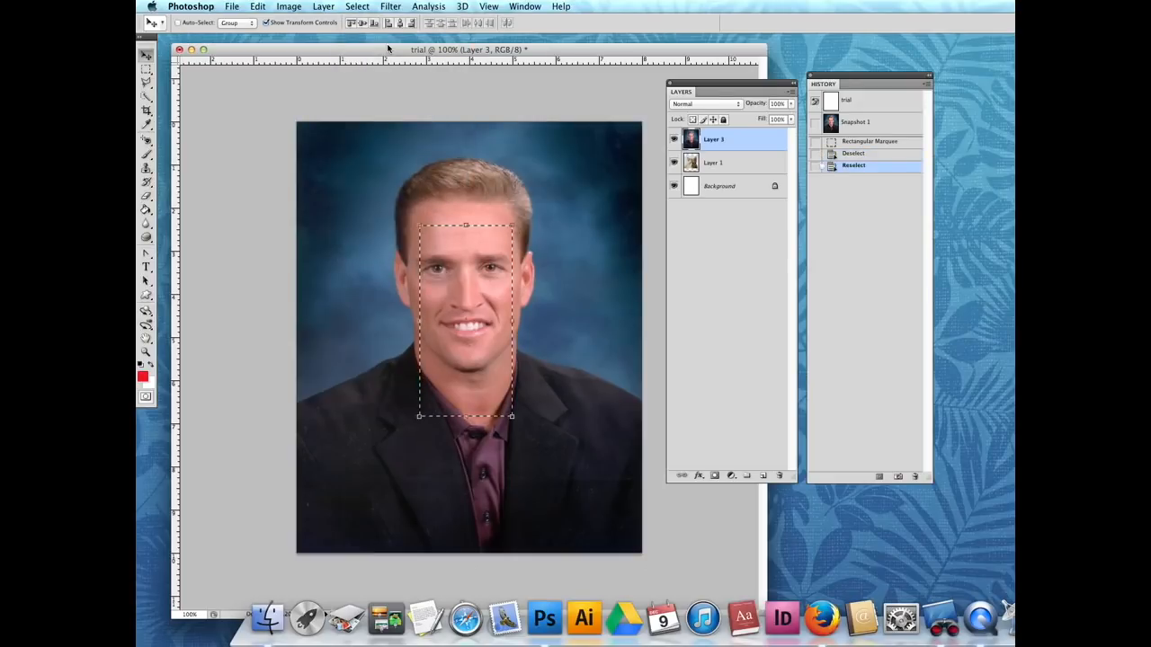
# Step: Invert the face selection, try clearing everything outside the rectangle on Layer 3, and undo the clearing
pyautogui.click(360, 8)
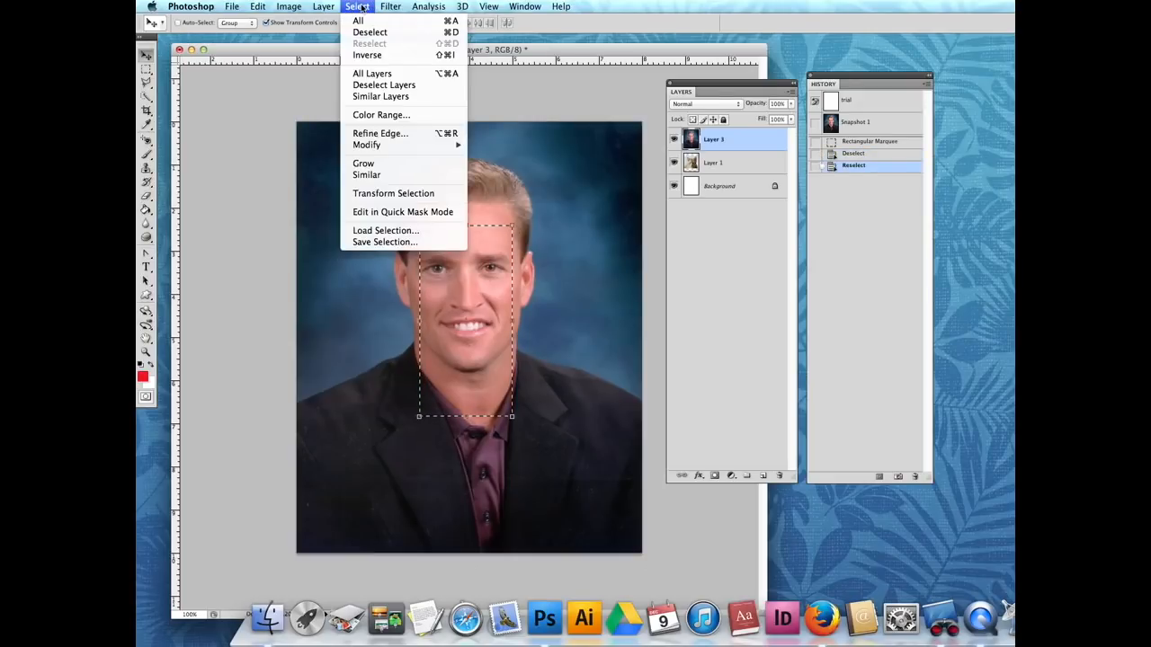
pyautogui.click(394, 56)
pyautogui.press('Delete')
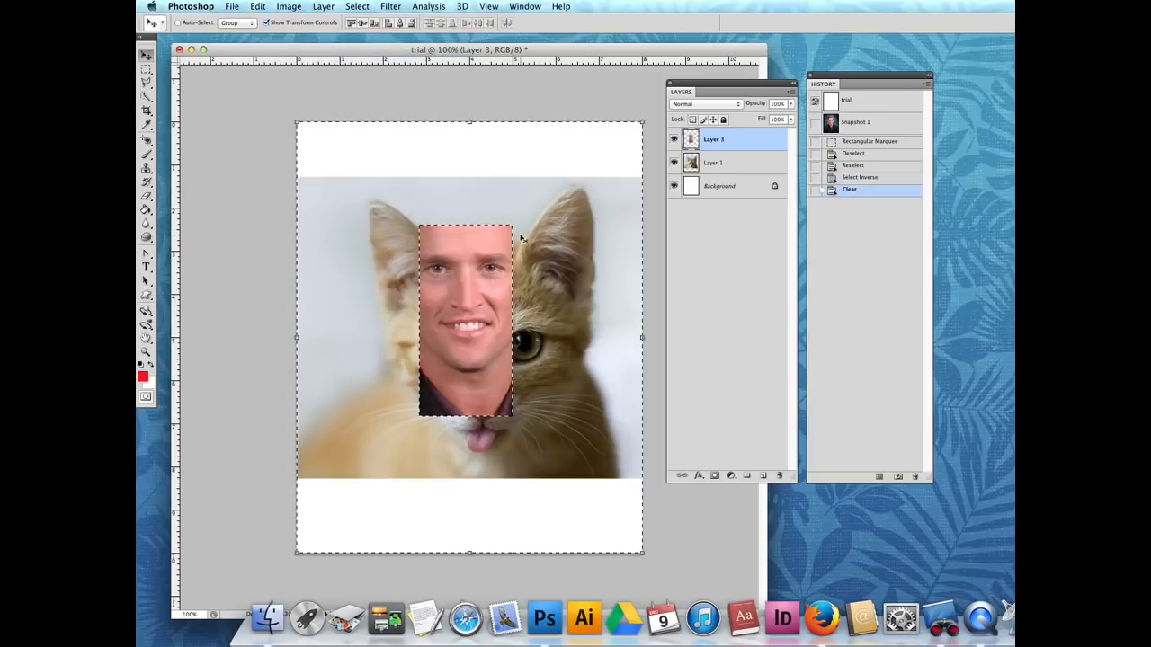
pyautogui.hotkey('ctrl', 'z')
# Step: Try red brush strokes across the inverted selection on the portrait's background and undo them
pyautogui.press('b')
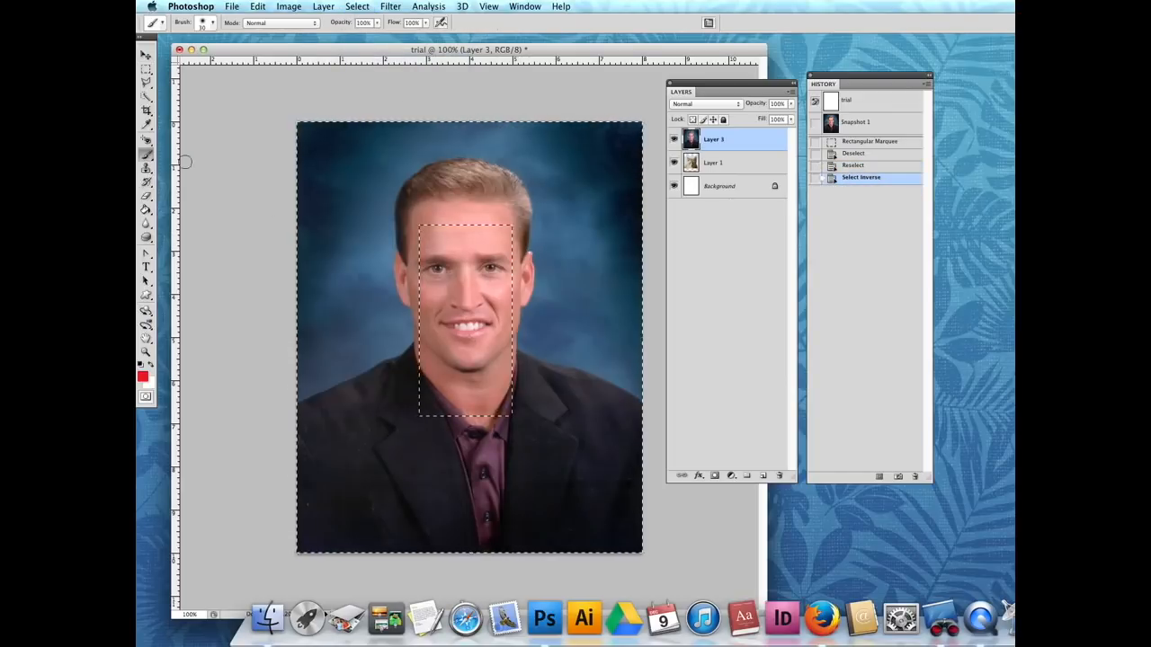
pyautogui.moveTo(299, 179); pyautogui.dragTo(421, 279)
pyautogui.moveTo(358, 309); pyautogui.dragTo(299, 326)
pyautogui.hotkey('ctrl', 'z')
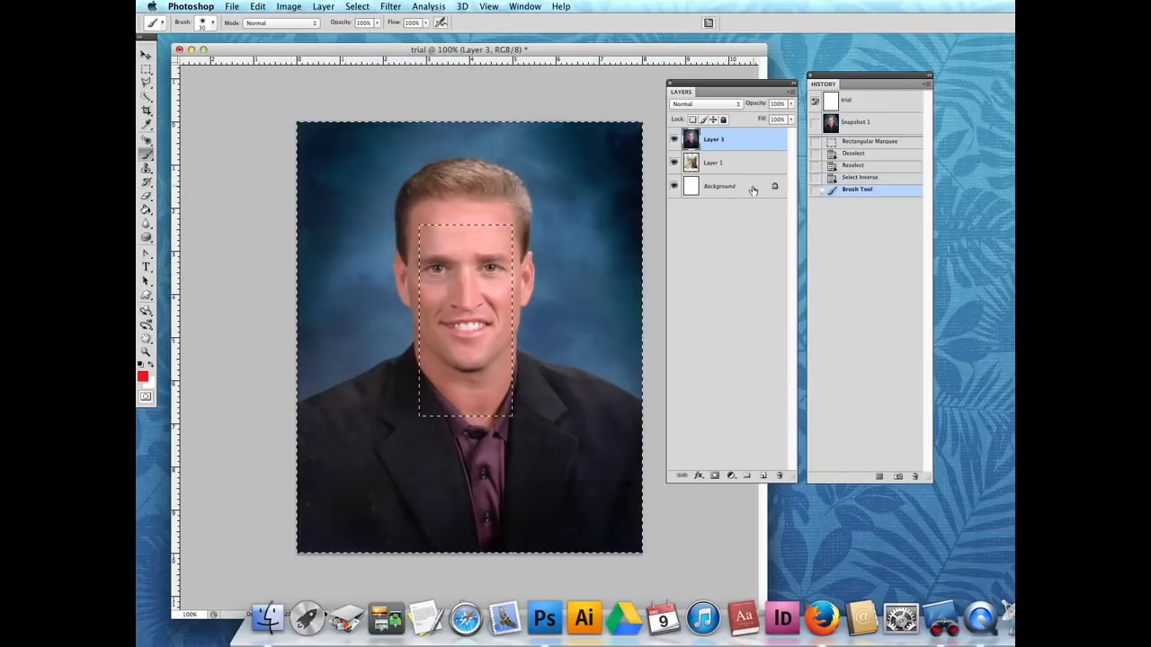
# Step: Revert to the Rectangular Marquee history state and remove the selection
pyautogui.click(869, 141)
pyautogui.hotkey('ctrl', 'd')
# Step: Draw an elliptical marquee selection over the face, try clearing its contents, and undo the clearing
pyautogui.moveTo(146, 68); pyautogui.dragTo(218, 82)
pyautogui.moveTo(530, 438); pyautogui.dragTo(525, 437)
pyautogui.press('Delete')
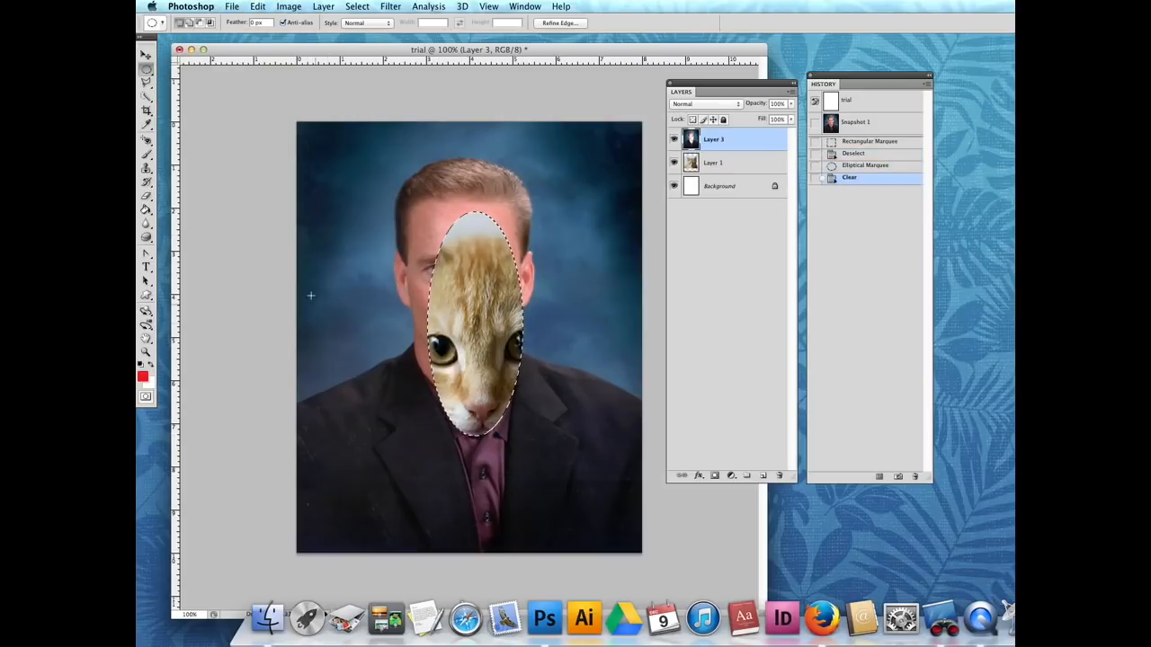
pyautogui.hotkey('ctrl', 'z')
# Step: Brush red strokes across the elliptical selection and clear the selected area from Layer 3
pyautogui.click(146, 153)
pyautogui.moveTo(390, 254)
pyautogui.mouseDown()
pyautogui.moveTo(392, 322)
pyautogui.moveTo(546, 400)
pyautogui.mouseUp()
pyautogui.press('Delete')
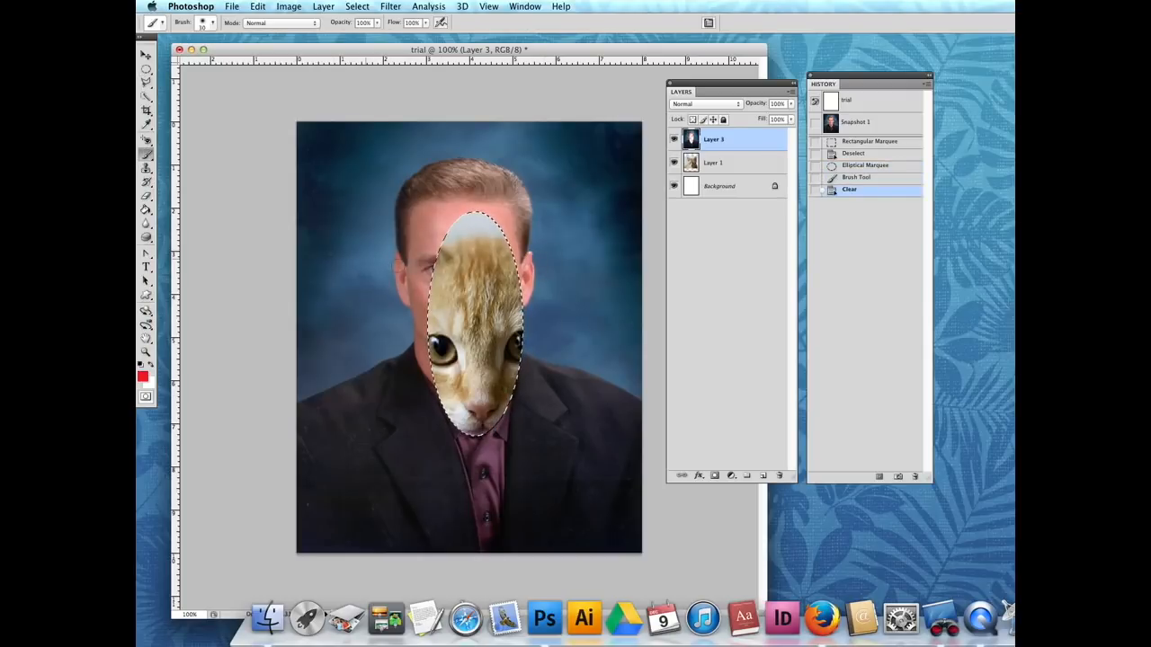
# Step: Step back through the history to the Deselect state, undoing the ellipse, brushing and clearing
pyautogui.hotkey('ctrl', 'alt', 'z')
pyautogui.hotkey('ctrl', 'alt', 'z')
pyautogui.hotkey('ctrl', 'alt', 'z')
pyautogui.hotkey('ctrl', 'alt', 'z')
pyautogui.hotkey('ctrl', 'shift', 'z')
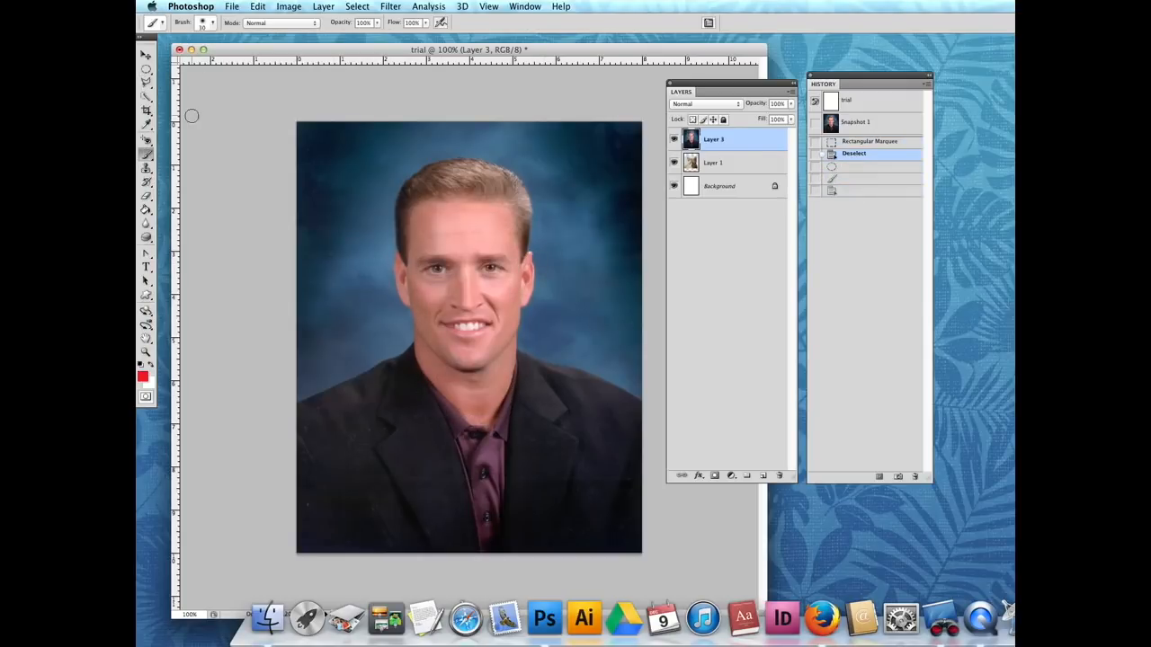
# Step: Outline the man's head and neck with a freehand Lasso selection
pyautogui.moveTo(146, 82); pyautogui.dragTo(180, 84)
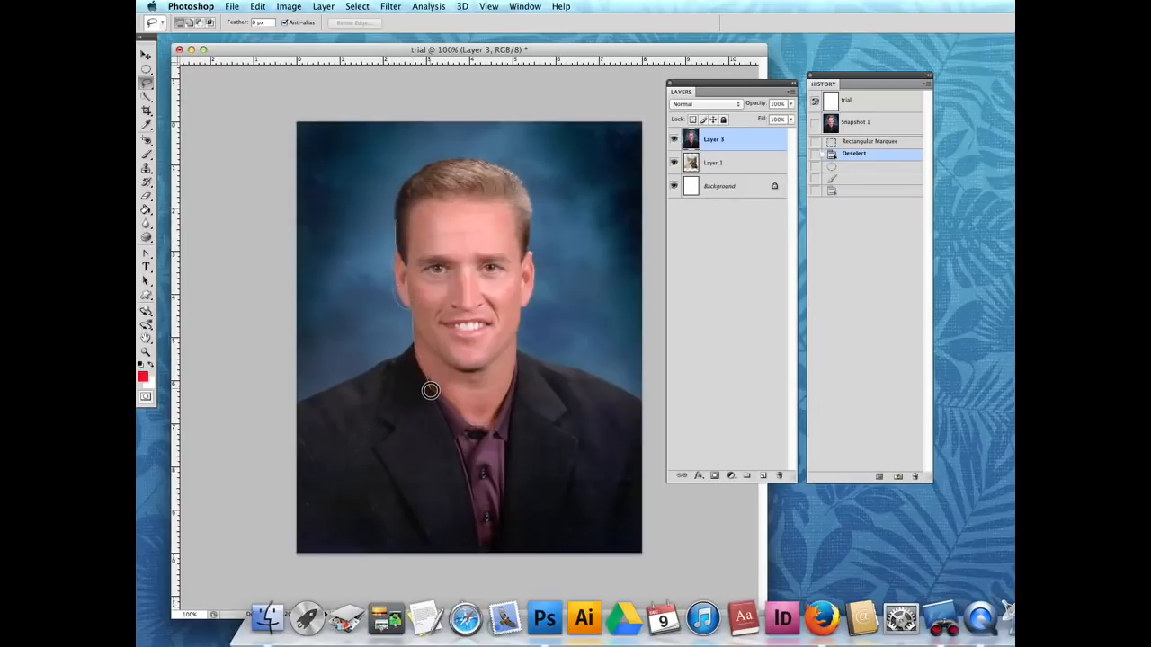
pyautogui.moveTo(436, 399)
pyautogui.mouseDown()
pyautogui.moveTo(477, 430)
pyautogui.moveTo(501, 418)
pyautogui.moveTo(509, 387)
pyautogui.mouseUp()
pyautogui.moveTo(524, 313); pyautogui.dragTo(538, 271)
pyautogui.moveTo(397, 204); pyautogui.dragTo(407, 180)
# Step: Move the lassoed head onto the suit, try rotating it with Free Transform, and revert to the Deselect state
pyautogui.press('v')
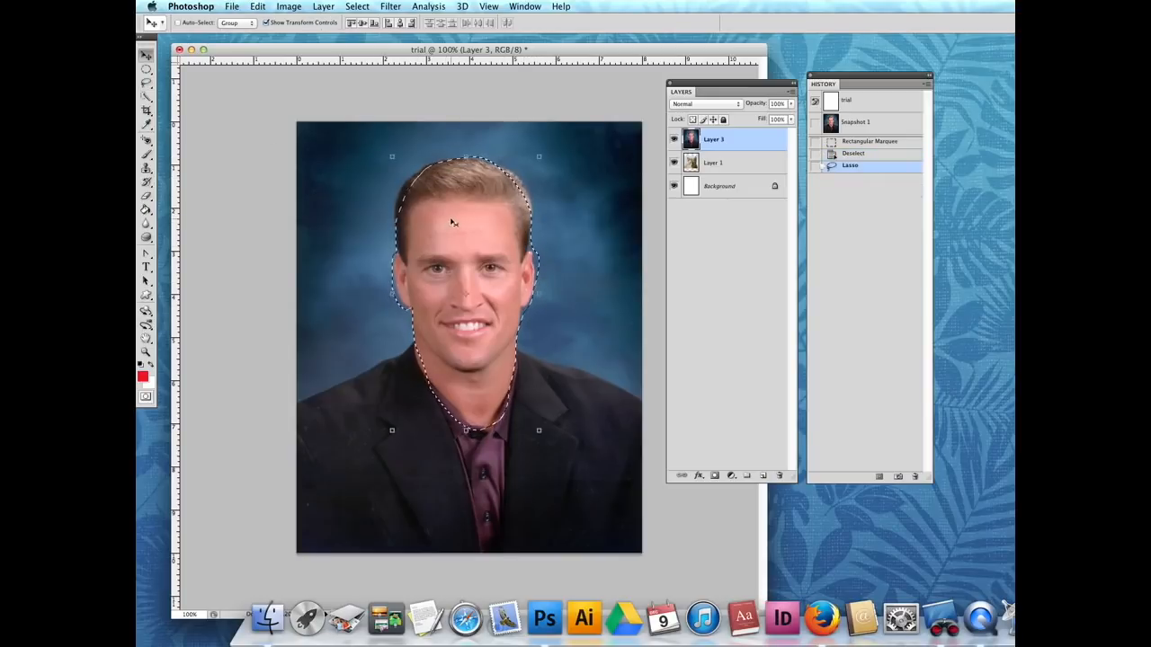
pyautogui.moveTo(450, 215); pyautogui.dragTo(509, 267)
pyautogui.hotkey('ctrl', 't')
pyautogui.moveTo(598, 197); pyautogui.dragTo(611, 216)
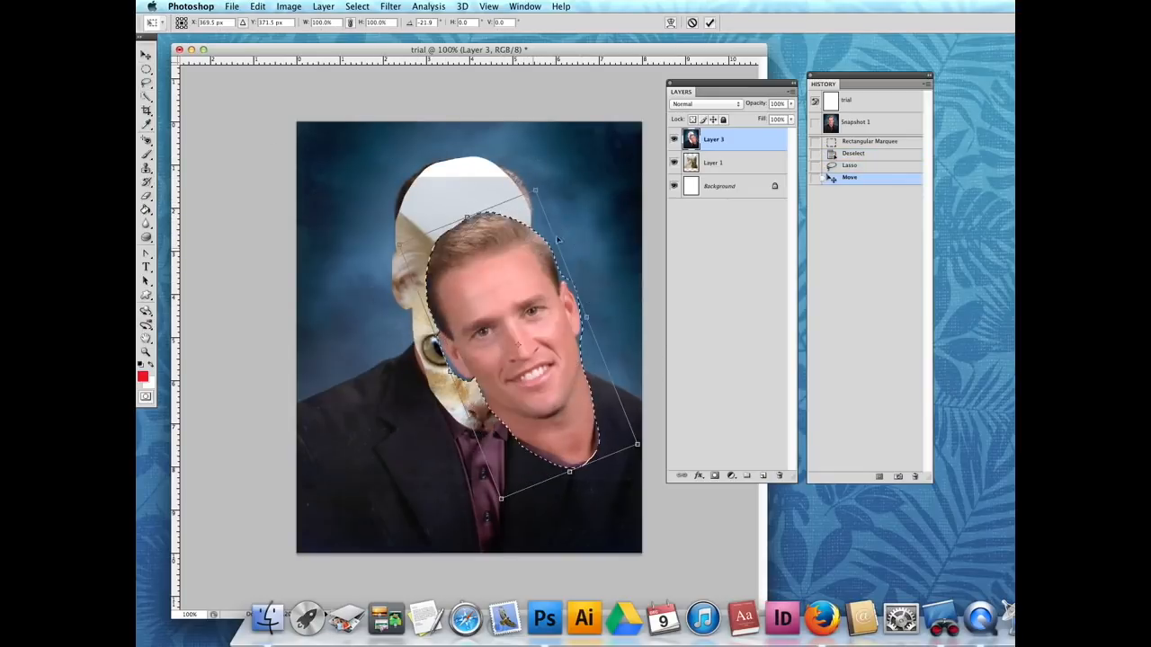
pyautogui.click(691, 22)
pyautogui.click(872, 155)
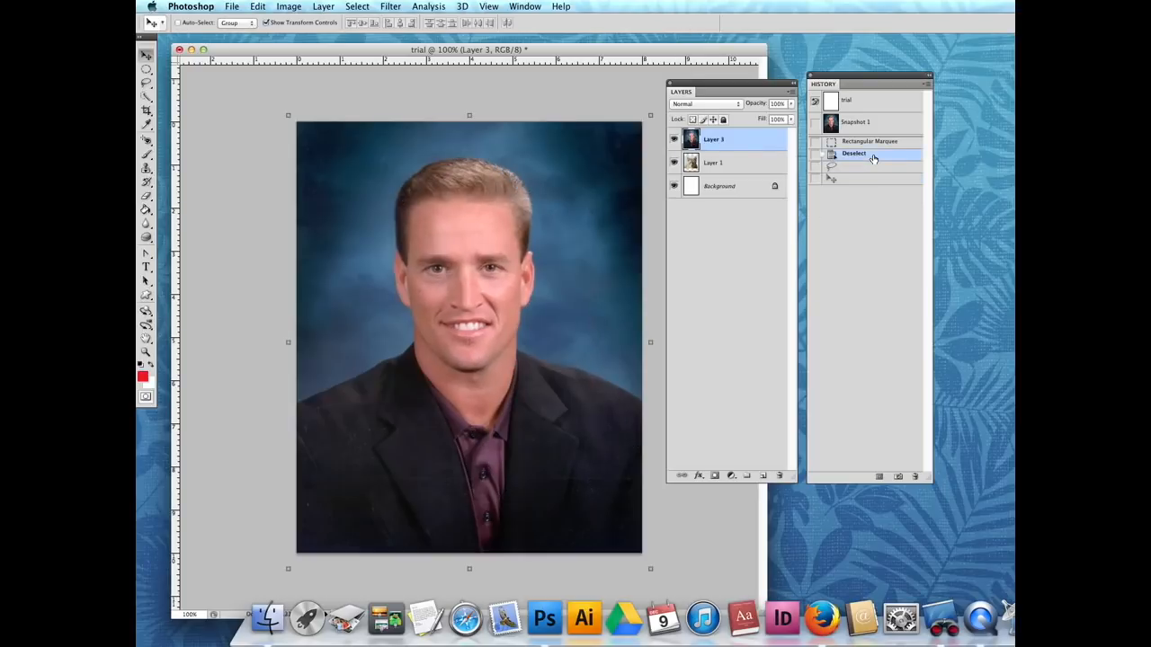
# Step: Outline the man's head and shoulders with straight segments using the Polygonal Lasso
pyautogui.moveTo(147, 82); pyautogui.dragTo(220, 97)
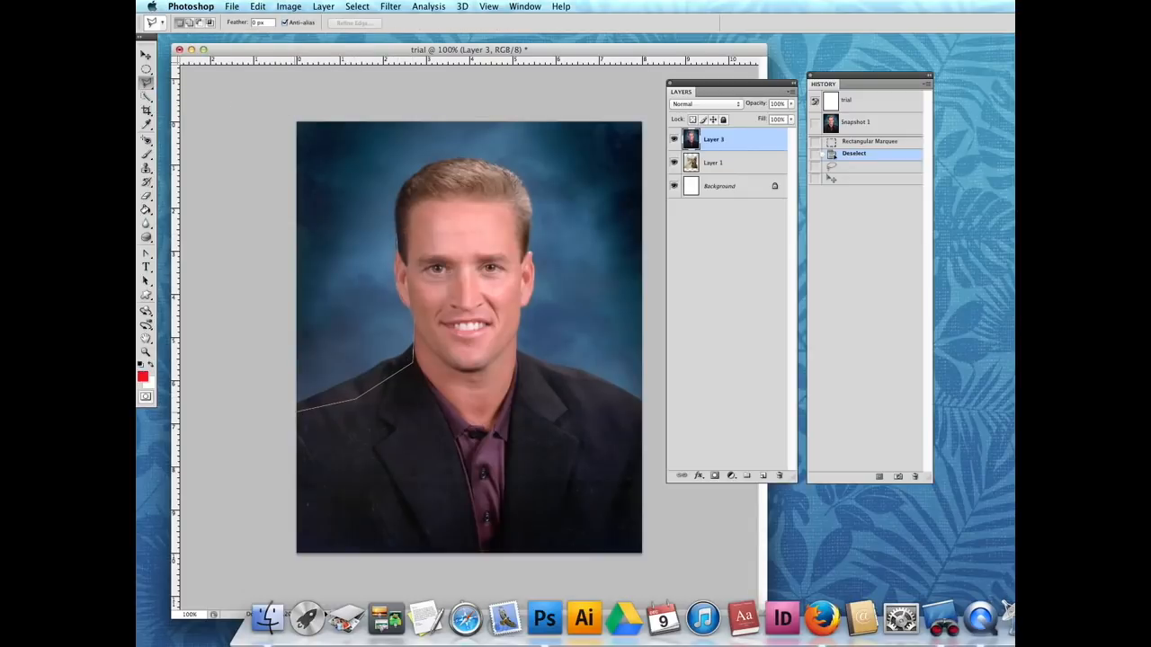
pyautogui.click(393, 469)
pyautogui.click(467, 432)
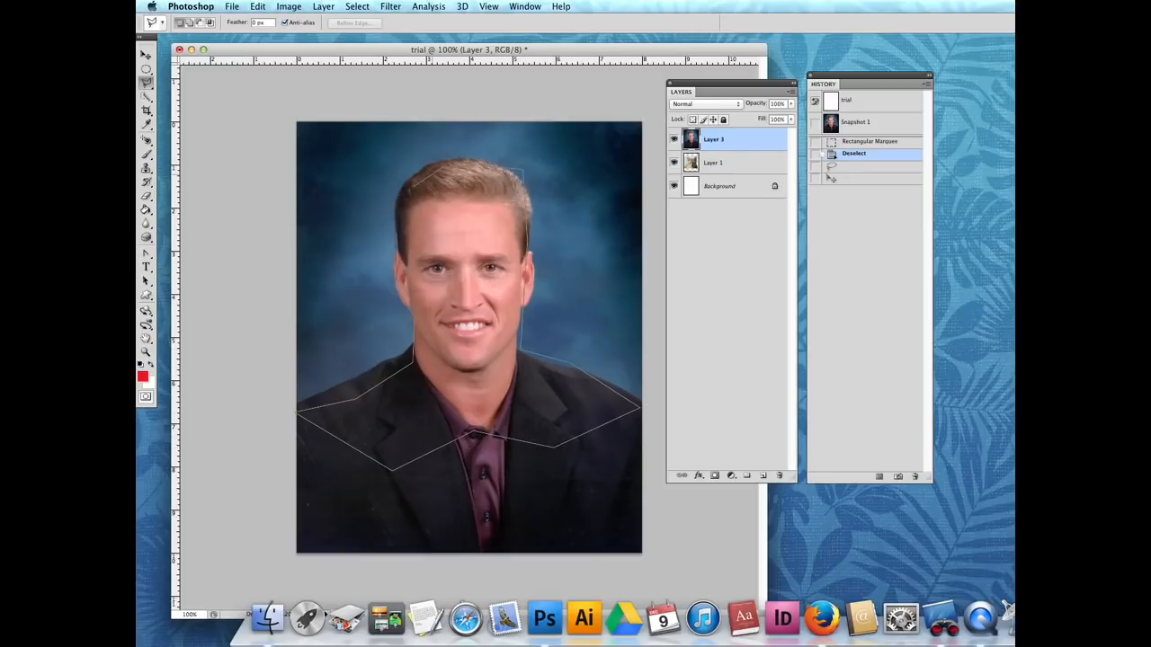
pyautogui.click(401, 238)
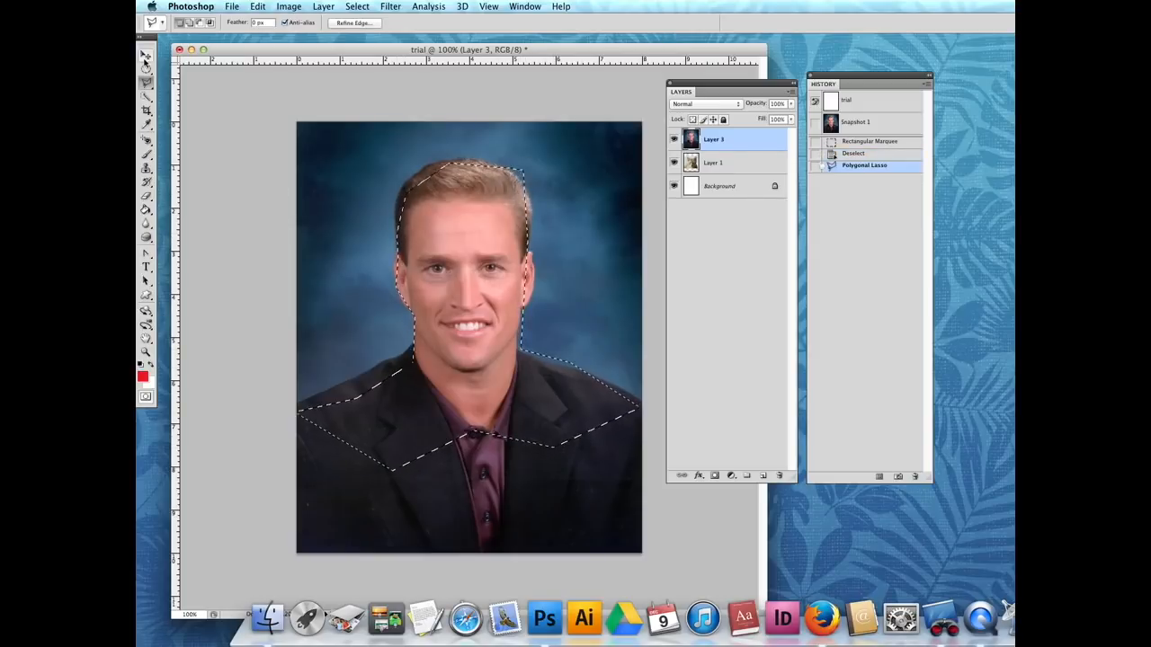
# Step: Try moving the polygonal selection of head and shoulders, undo the move, and deselect the area
pyautogui.press('v')
pyautogui.moveTo(496, 217)
pyautogui.mouseDown()
pyautogui.moveTo(599, 244)
pyautogui.moveTo(473, 234)
pyautogui.mouseUp()
pyautogui.press('super+z')
pyautogui.press('super+d')
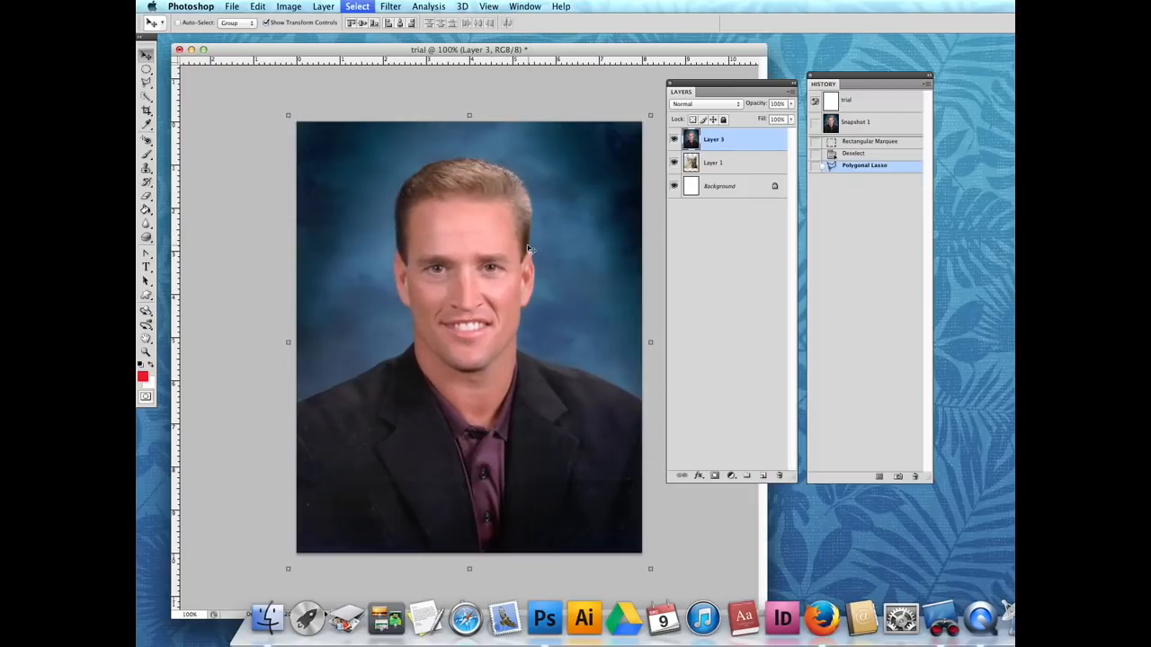
# Step: Paint a red three-dimensional box around the man's head on Layer 3 with the Brush tool
pyautogui.click(147, 155)
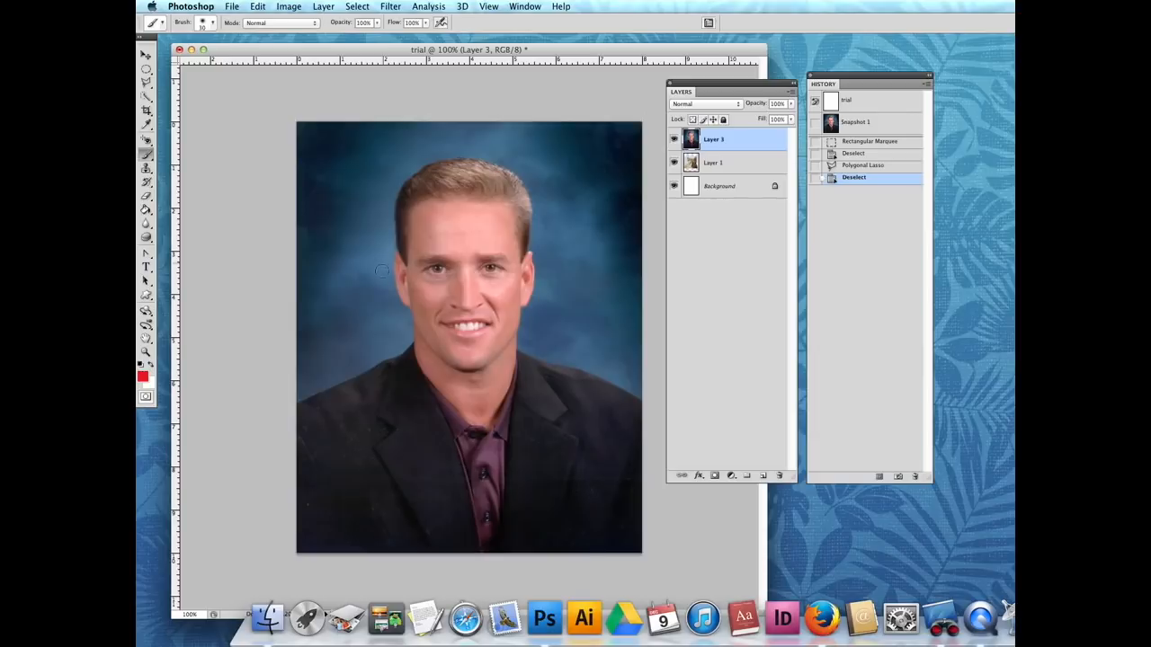
pyautogui.moveTo(376, 246)
pyautogui.mouseDown()
pyautogui.moveTo(372, 386)
pyautogui.moveTo(411, 406)
pyautogui.moveTo(509, 408)
pyautogui.moveTo(553, 389)
pyautogui.moveTo(549, 241)
pyautogui.moveTo(385, 241)
pyautogui.moveTo(491, 169)
pyautogui.mouseUp()
pyautogui.moveTo(553, 241); pyautogui.dragTo(601, 196)
pyautogui.moveTo(562, 412)
pyautogui.mouseDown()
pyautogui.moveTo(609, 330)
pyautogui.moveTo(609, 183)
pyautogui.moveTo(479, 167)
pyautogui.mouseUp()
# Step: Select the red box along its outer edges with the Polygonal Lasso and move the cut-out diagonally down and left
pyautogui.press('l')
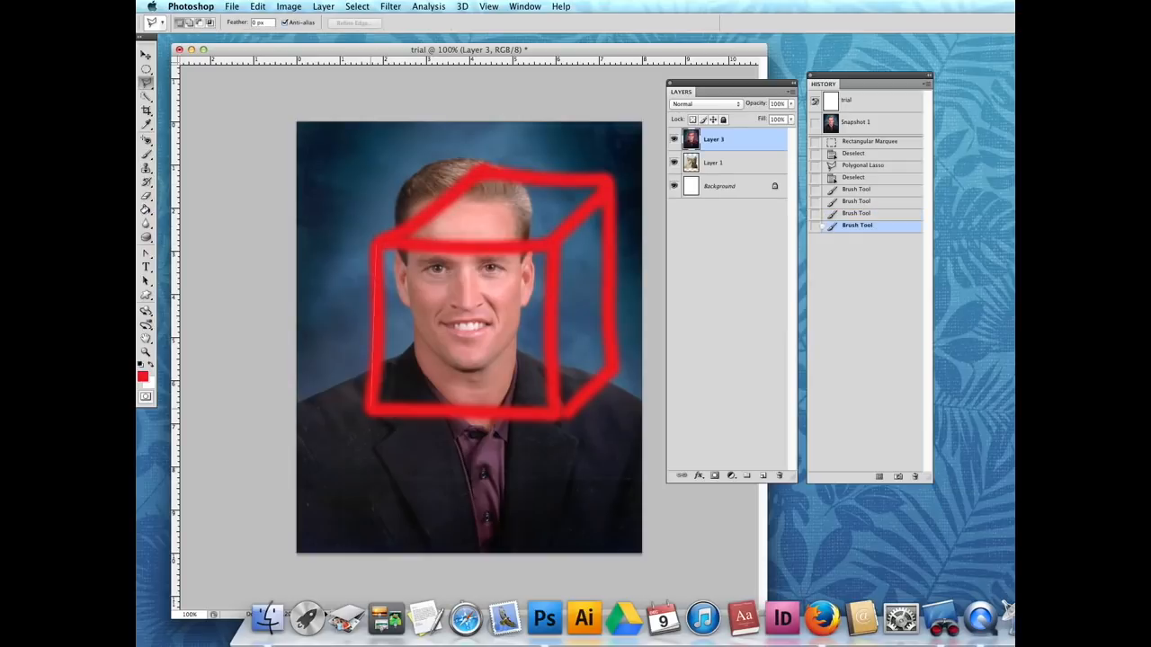
pyautogui.click(607, 186)
pyautogui.press('v')
pyautogui.moveTo(484, 264)
pyautogui.mouseDown()
pyautogui.moveTo(557, 340)
pyautogui.moveTo(442, 288)
pyautogui.moveTo(458, 300)
pyautogui.mouseUp()
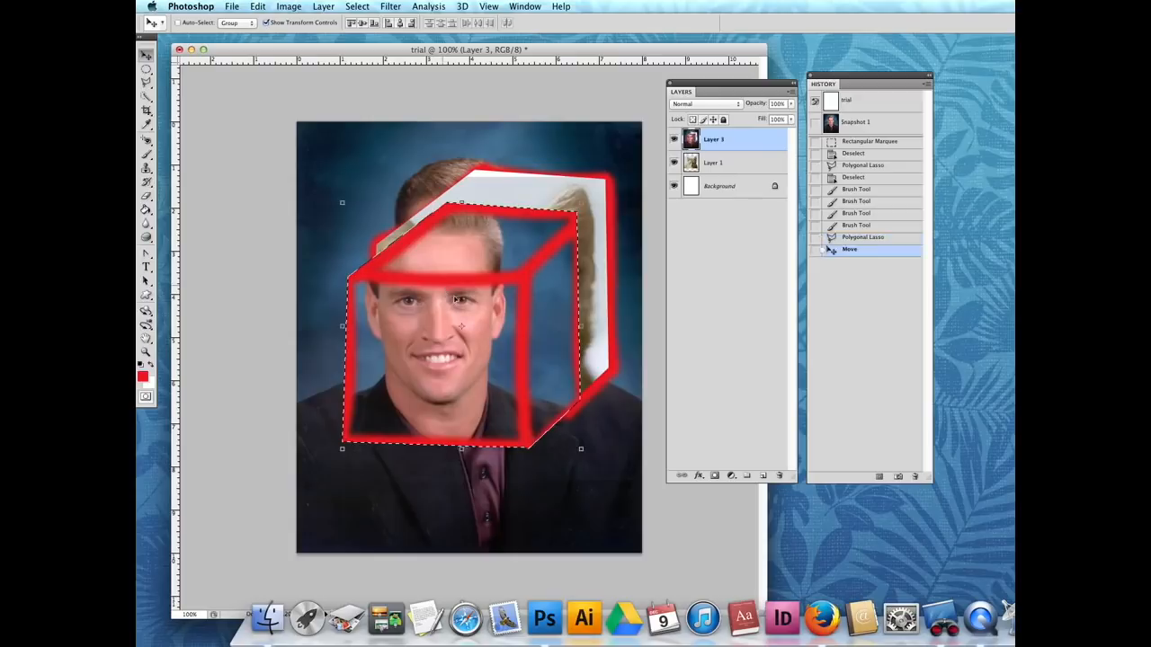
# Step: Roll the history back to before the red box was painted and select the bright skin of the face with the Magic Wand
pyautogui.press('super+z')
pyautogui.click(866, 155)
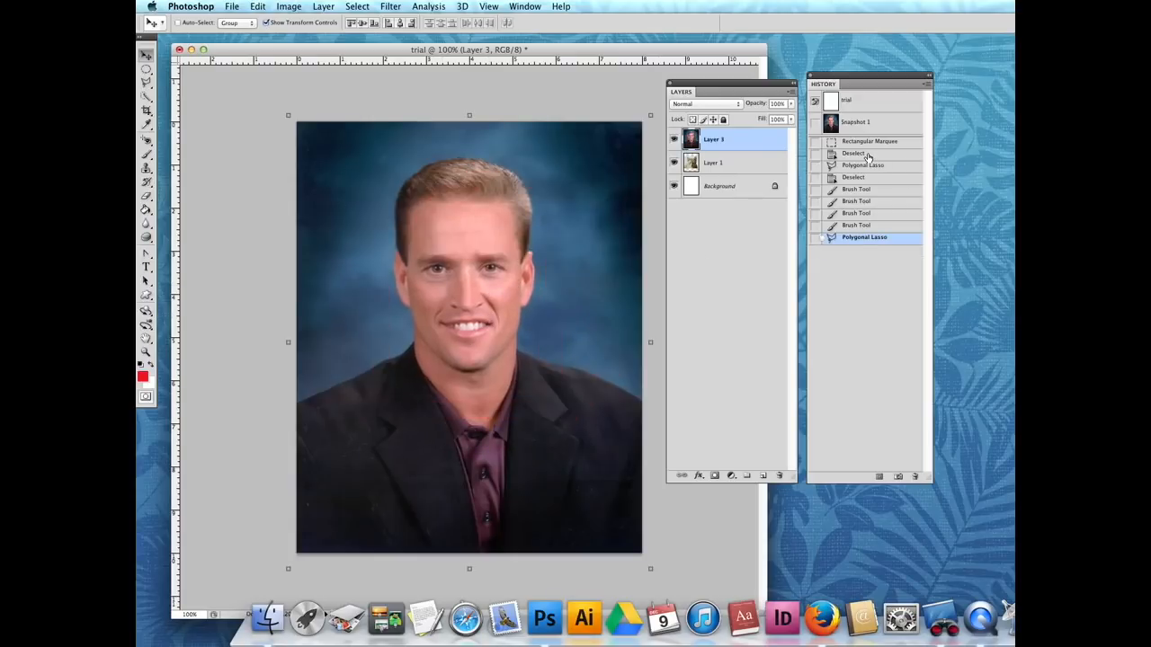
pyautogui.moveTo(146, 96); pyautogui.dragTo(222, 111)
pyautogui.click(466, 240)
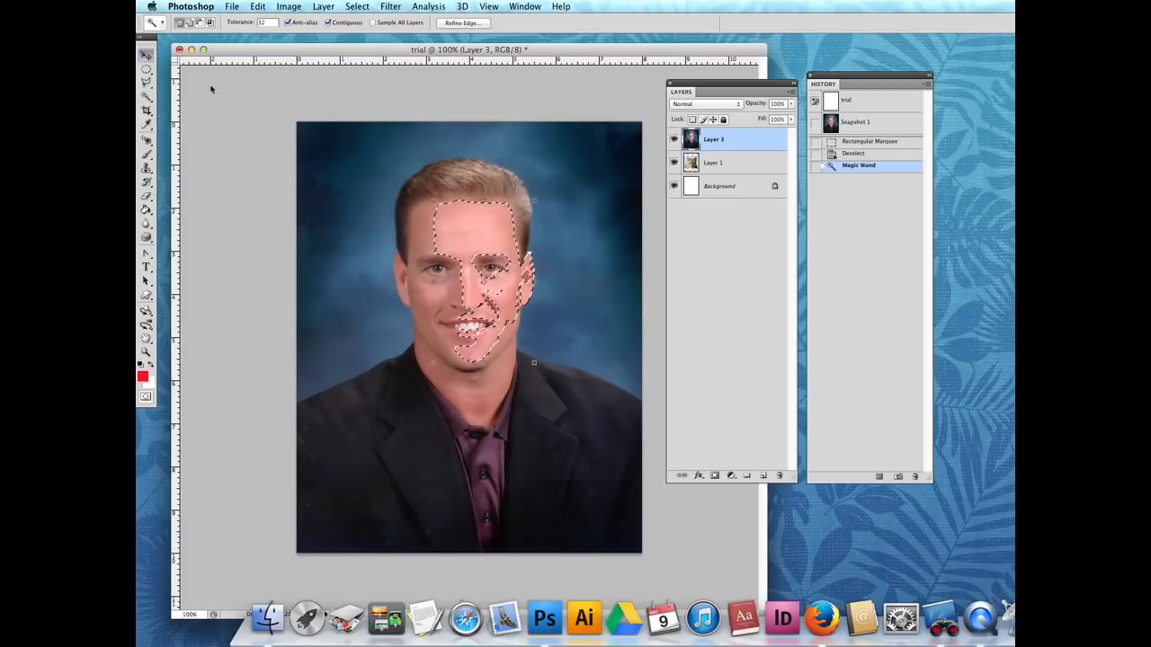
# Step: Try moving the skin area selected with the Magic Wand and undo the move
pyautogui.click(146, 54)
pyautogui.moveTo(458, 220)
pyautogui.mouseDown()
pyautogui.moveTo(561, 242)
pyautogui.moveTo(469, 239)
pyautogui.mouseUp()
pyautogui.press('super+z')
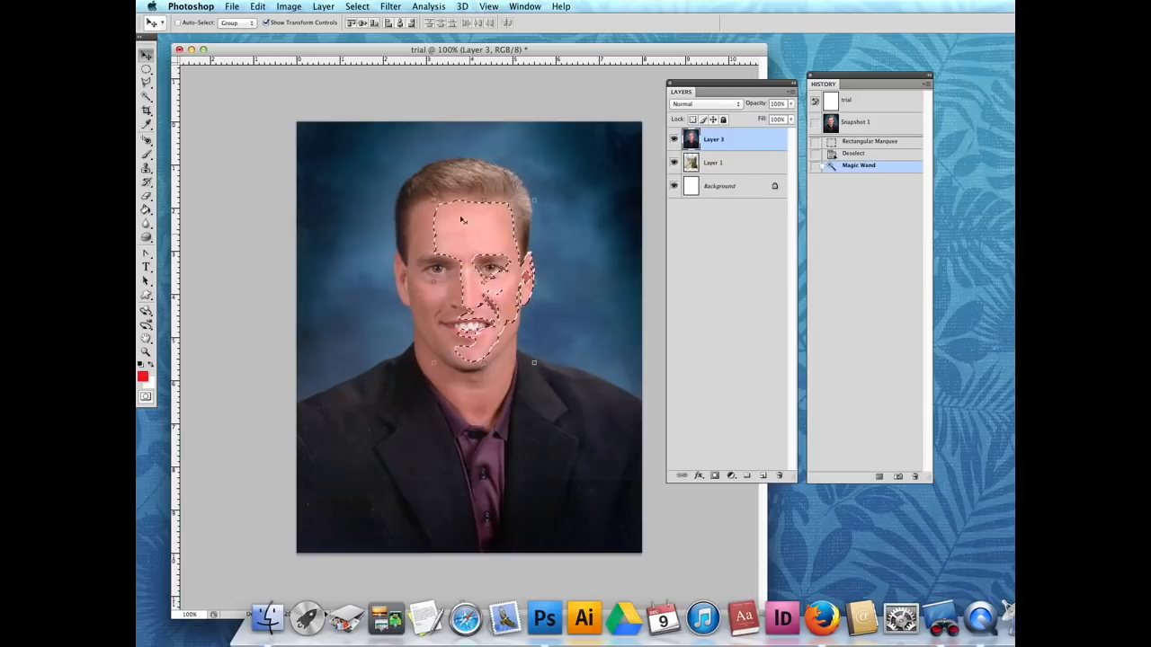
# Step: Set the Magic Wand tolerance to 85, clear the old selection, and reselect the face from the forehead
pyautogui.click(146, 95)
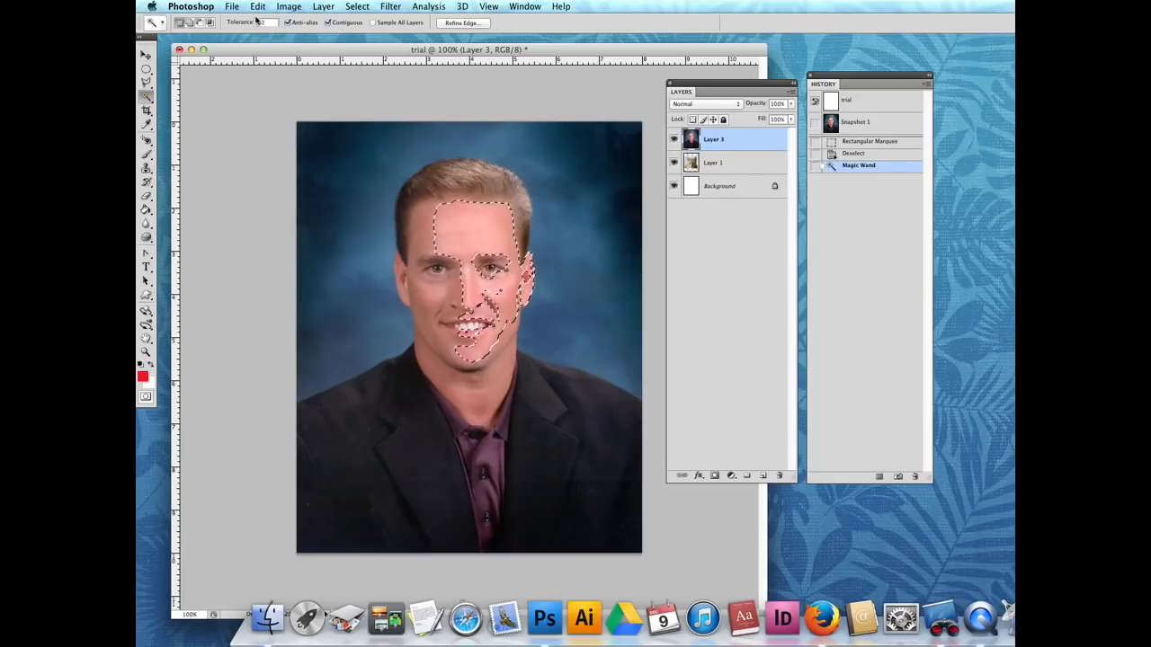
pyautogui.click(258, 21)
pyautogui.write('32')
pyautogui.click(467, 233)
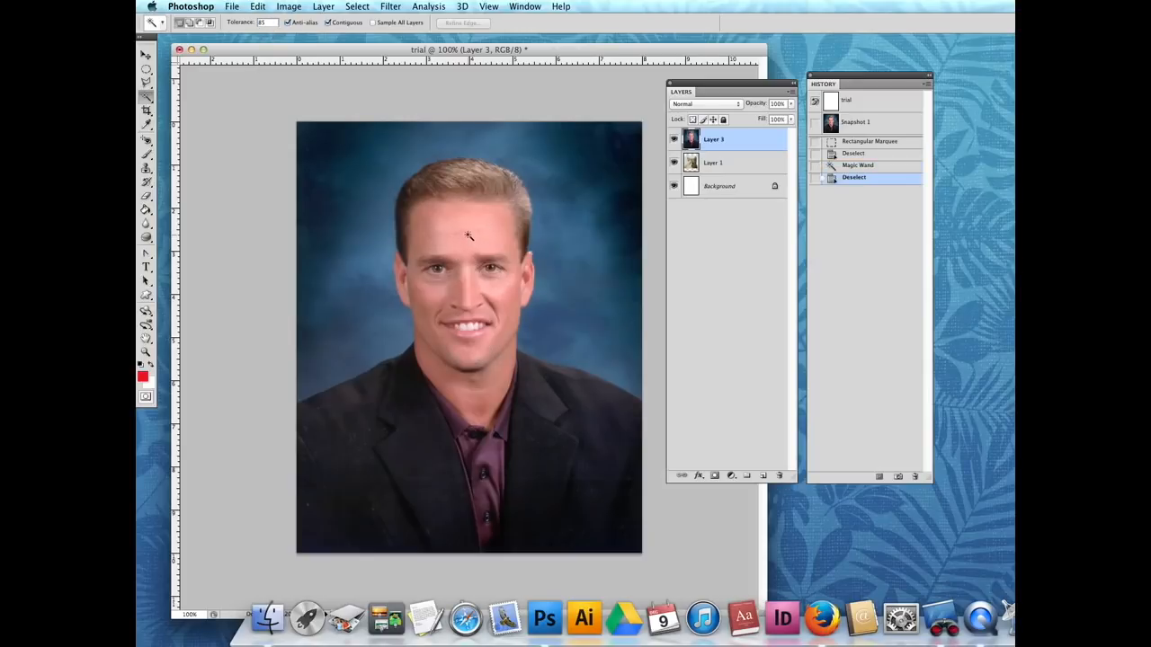
pyautogui.click(467, 233)
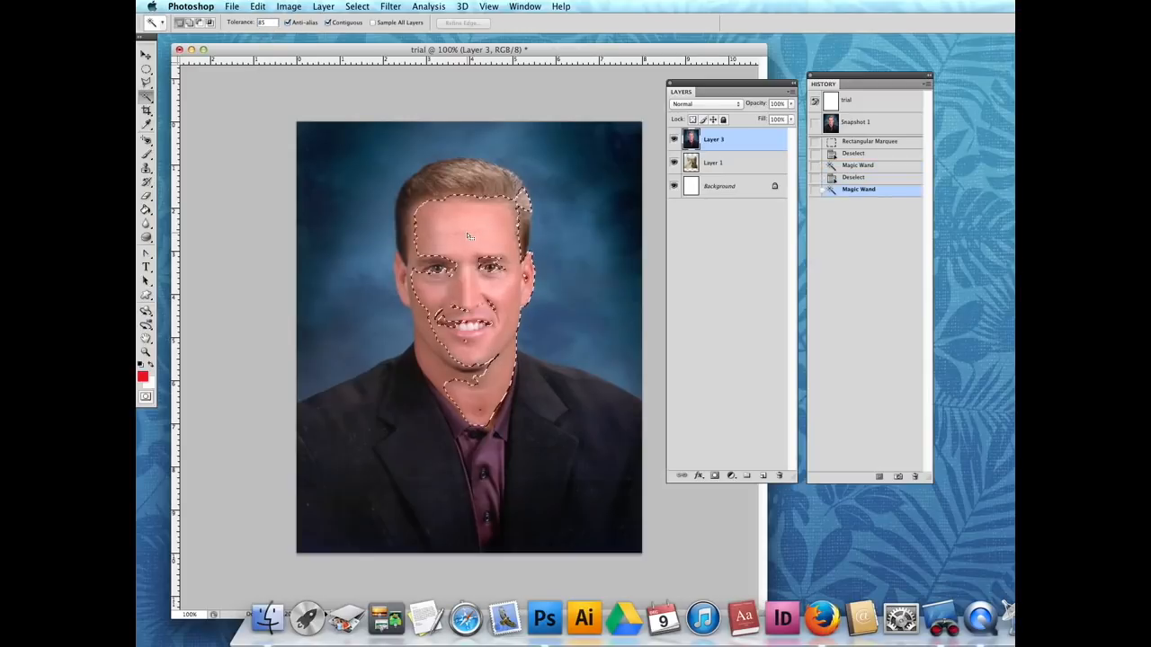
# Step: Try moving the larger face selection sideways off the head and undo the move
pyautogui.click(147, 55)
pyautogui.moveTo(472, 223); pyautogui.dragTo(371, 236)
pyautogui.hotkey('ctrl', 'z')
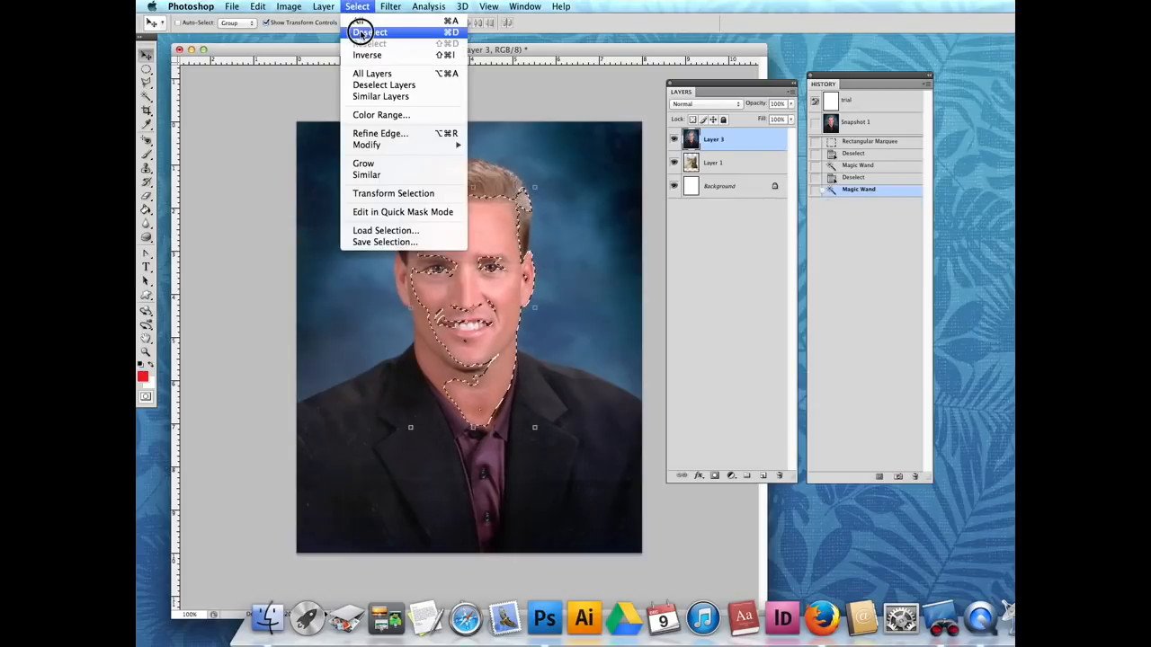
# Step: Deselect the face and select only the forehead with the Magic Wand at a tolerance of 20
pyautogui.click(361, 33)
pyautogui.click(146, 96)
pyautogui.click(271, 21)
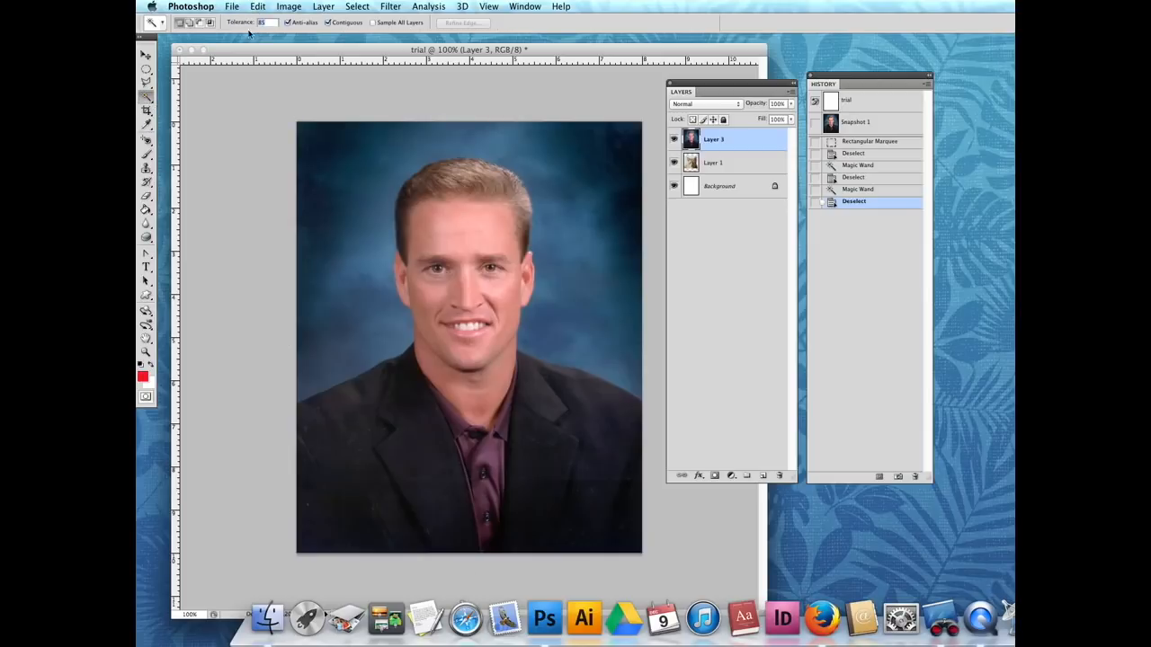
pyautogui.click(474, 237)
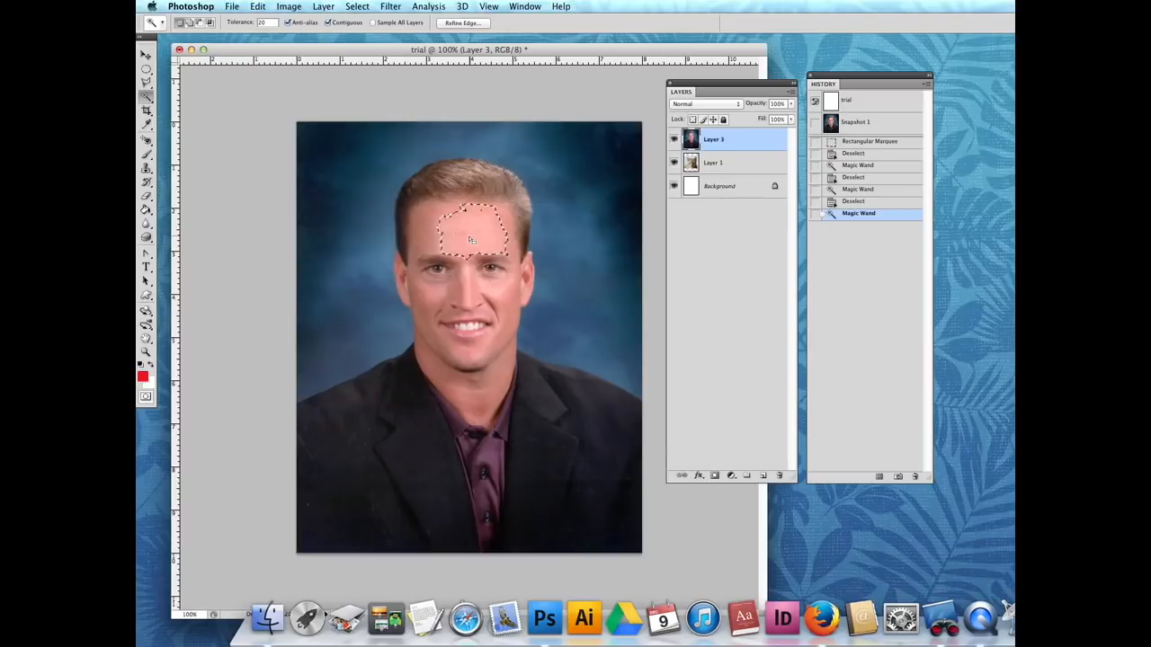
# Step: Try moving the selected forehead patch diagonally down beside the cheek and undo the move
pyautogui.click(145, 55)
pyautogui.moveTo(473, 242); pyautogui.dragTo(539, 317)
pyautogui.press('super+z')
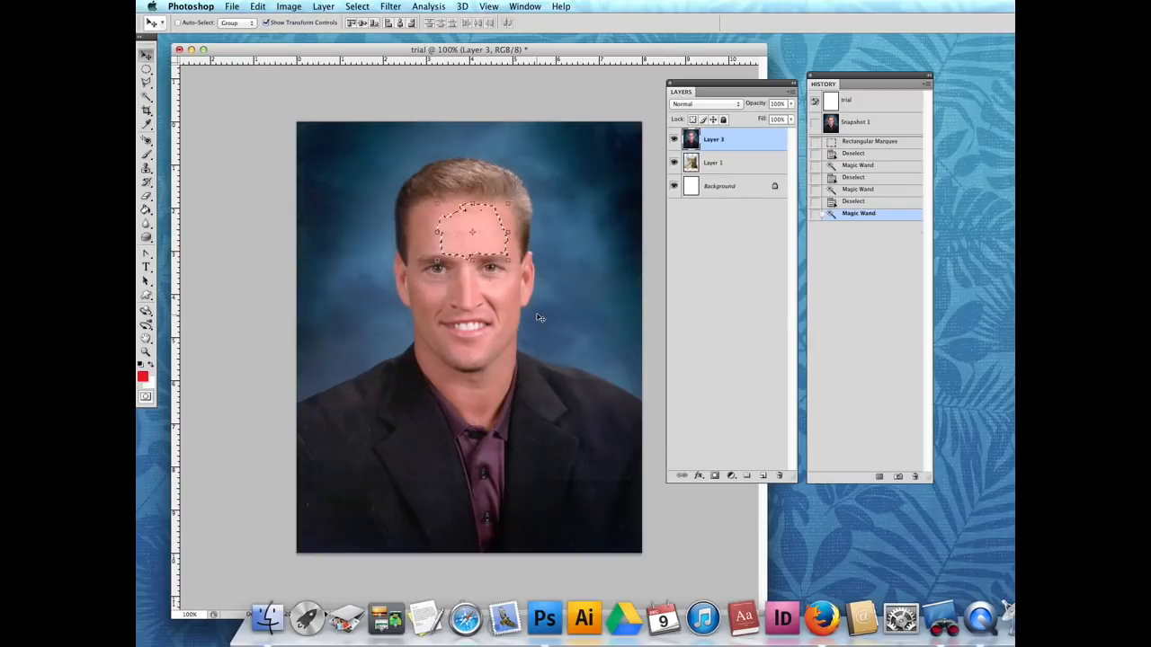
# Step: Add the rest of the face, the neck, the shirt and part of the jacket to the Magic Wand selection
pyautogui.click(146, 96)
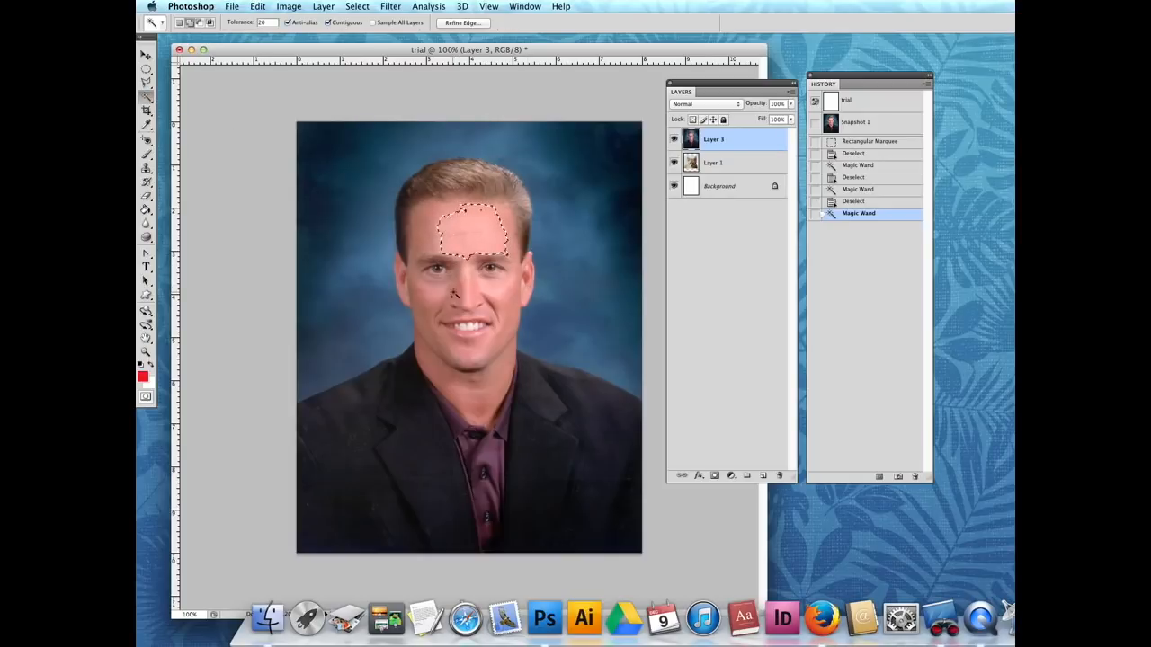
pyautogui.click(430, 233)
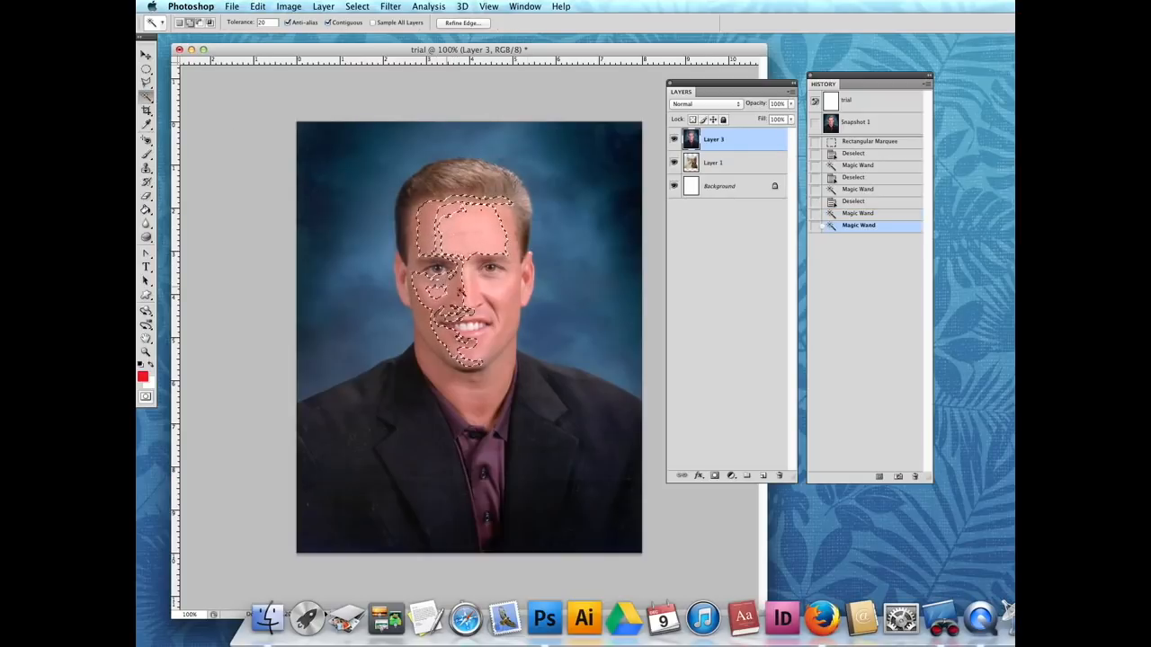
pyautogui.click(510, 304)
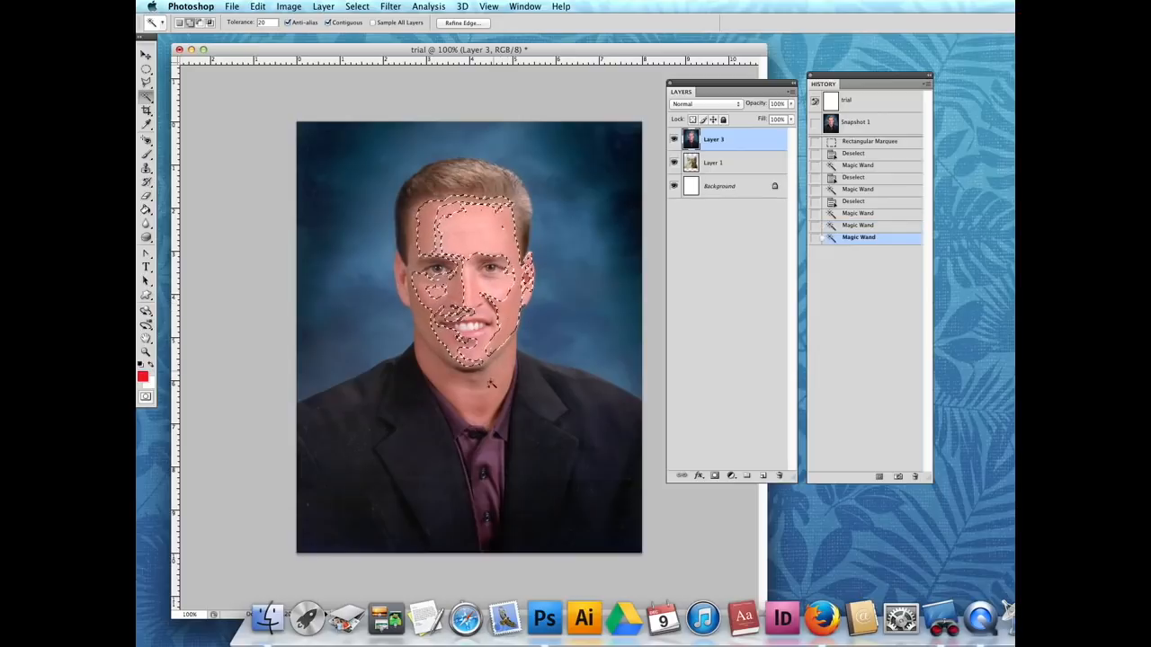
pyautogui.click(482, 406)
pyautogui.click(495, 458)
pyautogui.click(404, 441)
pyautogui.click(418, 477)
pyautogui.click(423, 494)
pyautogui.keyDown('shift'); pyautogui.click(432, 215); pyautogui.keyUp('shift')
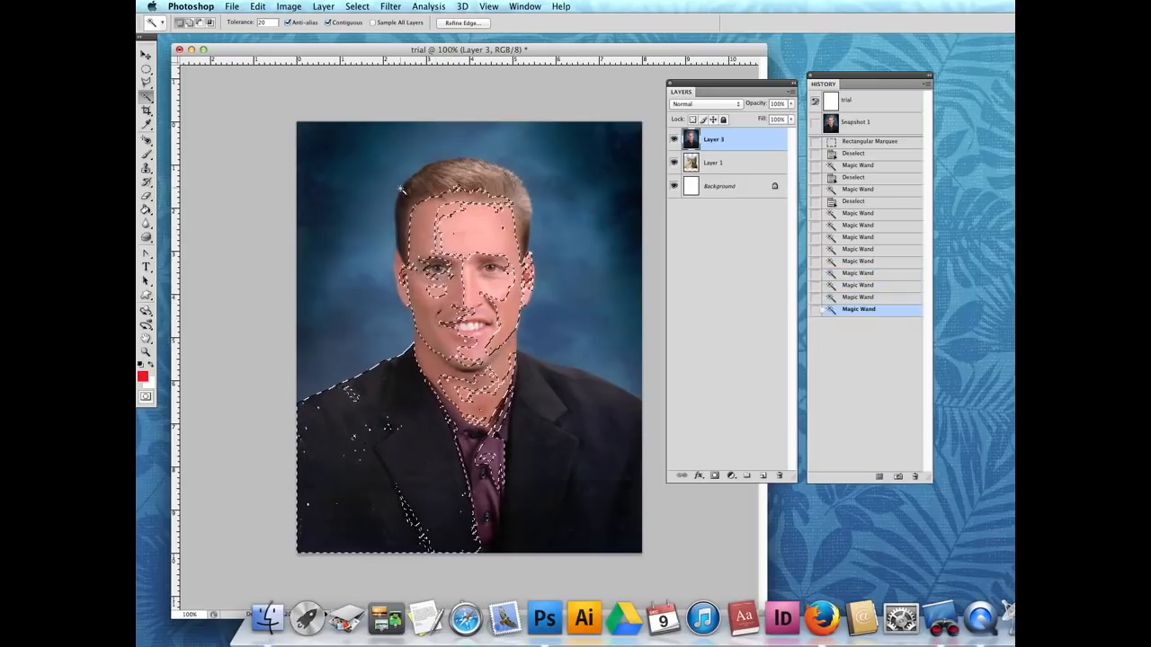
# Step: Clear the Magic Wand selection and select the man's head, neck and suit with the Quick Selection tool
pyautogui.click(357, 6)
pyautogui.click(369, 31)
pyautogui.moveTo(147, 96)
pyautogui.mouseDown()
pyautogui.moveTo(224, 98)
pyautogui.moveTo(189, 95)
pyautogui.mouseUp()
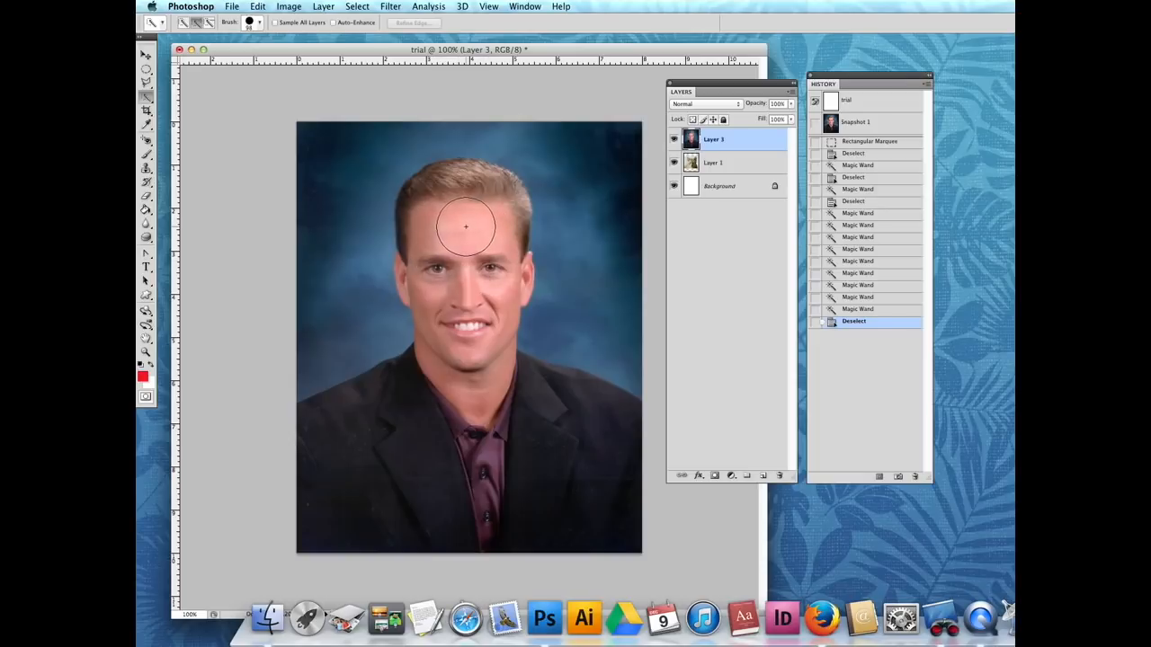
pyautogui.moveTo(469, 253); pyautogui.dragTo(469, 268)
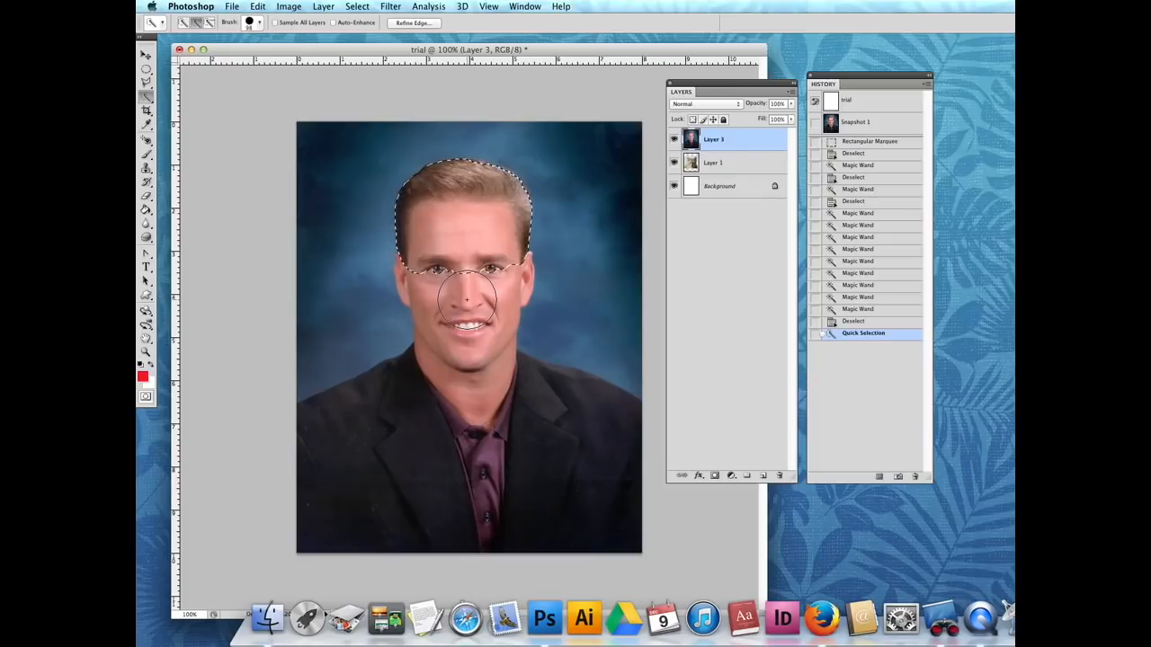
pyautogui.moveTo(467, 300)
pyautogui.mouseDown()
pyautogui.moveTo(477, 290)
pyautogui.moveTo(471, 337)
pyautogui.mouseUp()
pyautogui.moveTo(454, 390)
pyautogui.mouseDown()
pyautogui.moveTo(411, 411)
pyautogui.moveTo(585, 469)
pyautogui.mouseUp()
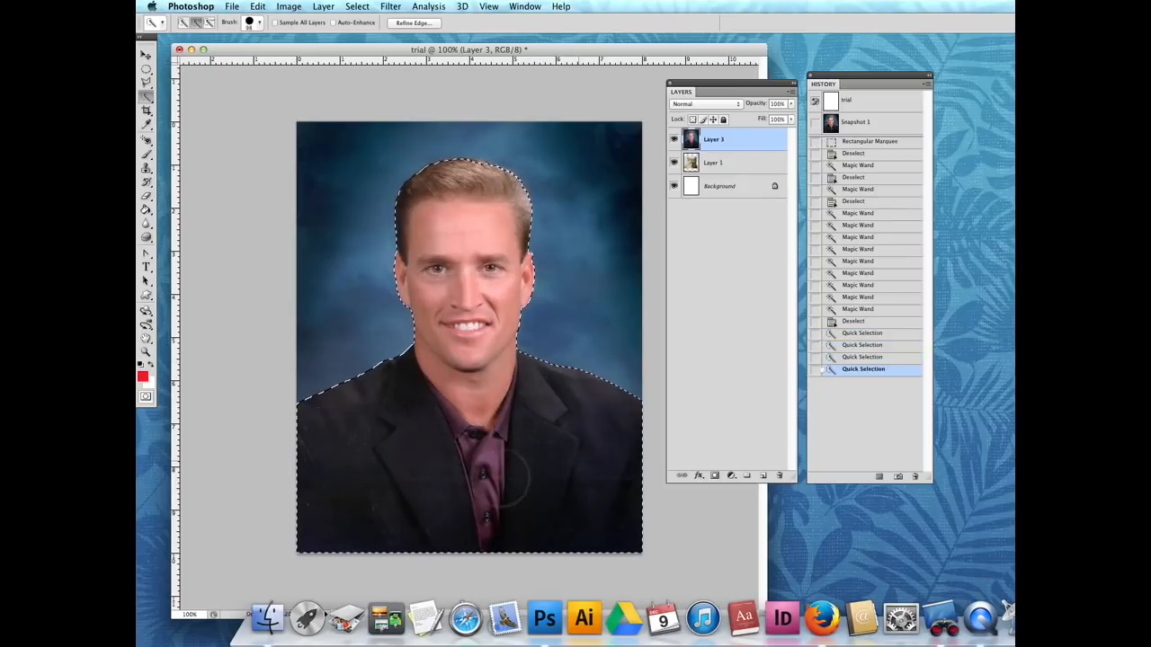
# Step: Try moving the selected man diagonally upward, undo the move, and deselect him
pyautogui.click(146, 55)
pyautogui.moveTo(508, 266); pyautogui.dragTo(548, 232)
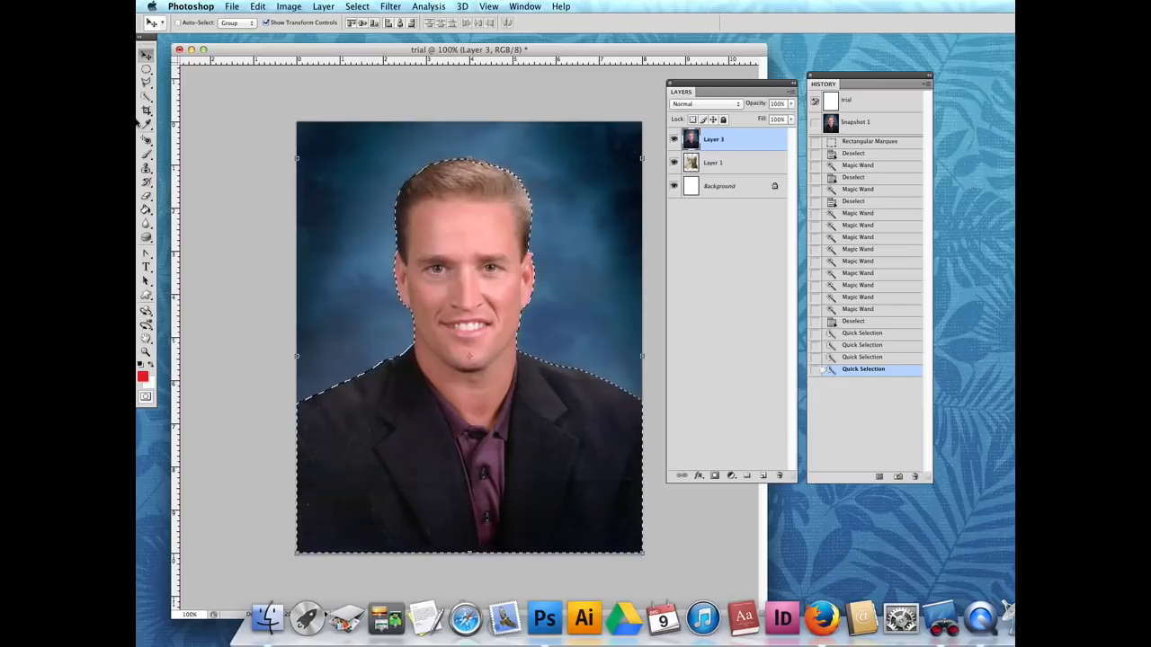
pyautogui.press('w')
pyautogui.press('super+d')
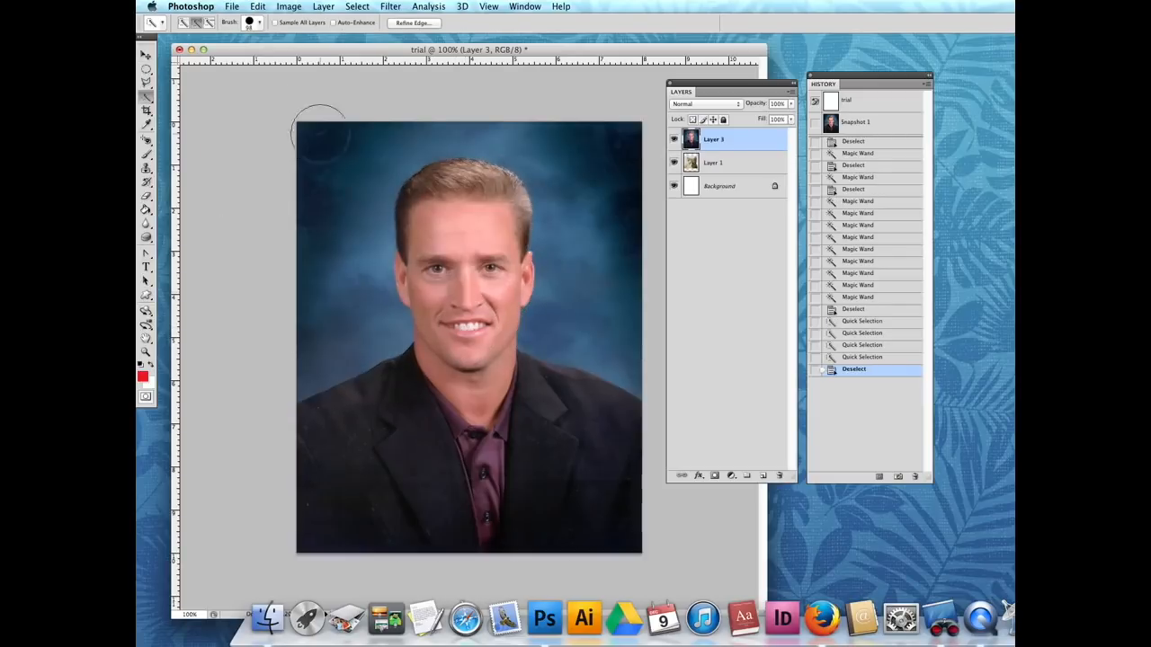
# Step: Reduce the Quick Selection brush diameter to about 11 px and select the man's teeth
pyautogui.click(259, 24)
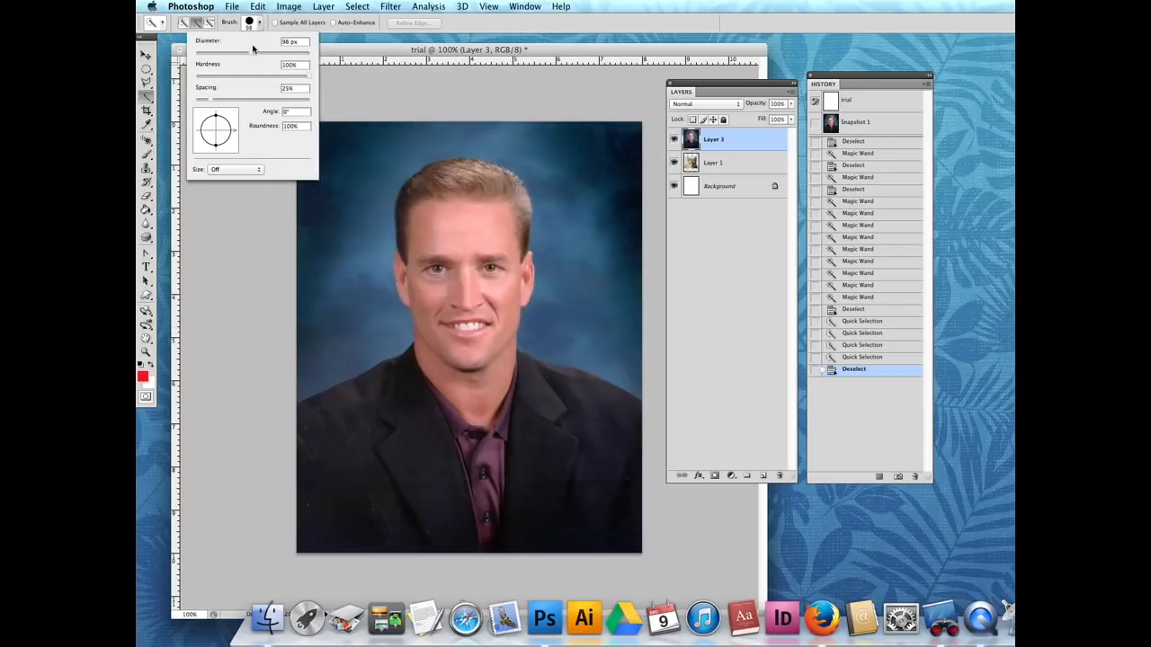
pyautogui.moveTo(251, 55); pyautogui.dragTo(203, 54)
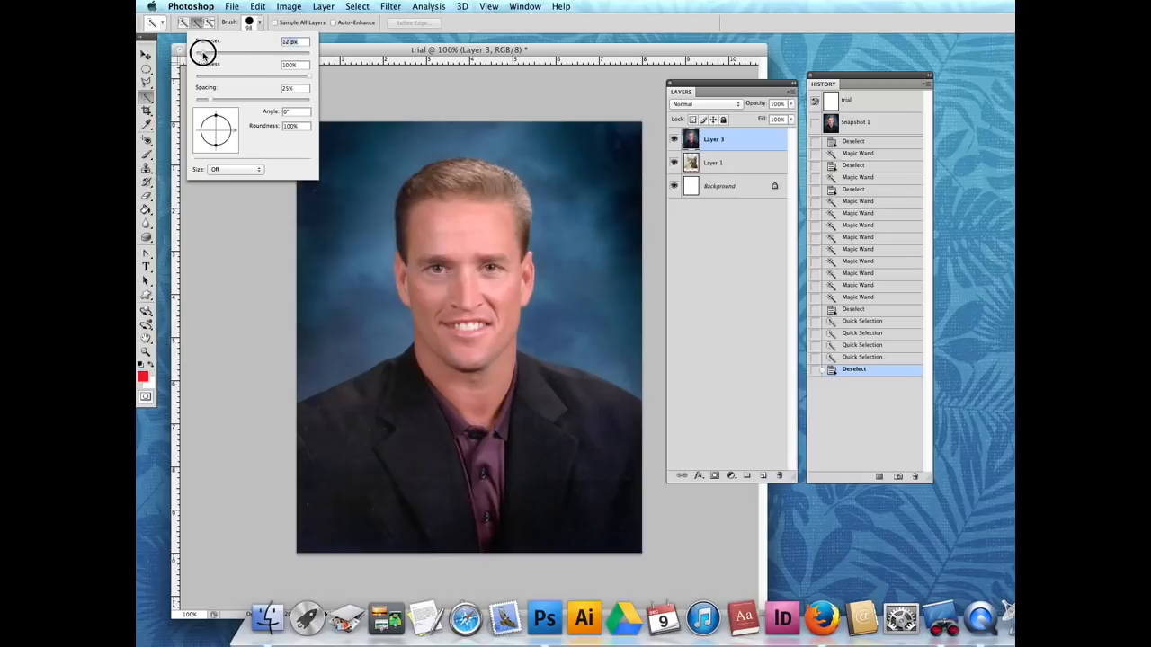
pyautogui.moveTo(466, 327); pyautogui.dragTo(460, 328)
pyautogui.click(479, 327)
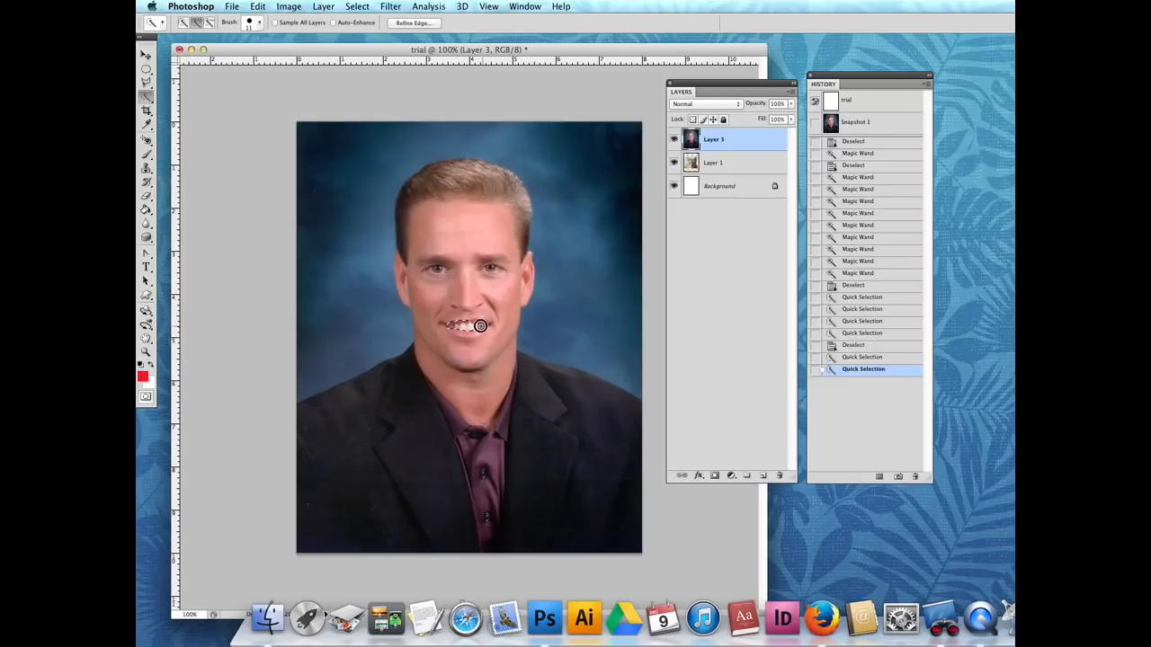
pyautogui.click(454, 326)
# Step: Try moving the selected teeth sideways onto the blue backdrop beside the face and undo the move
pyautogui.click(145, 55)
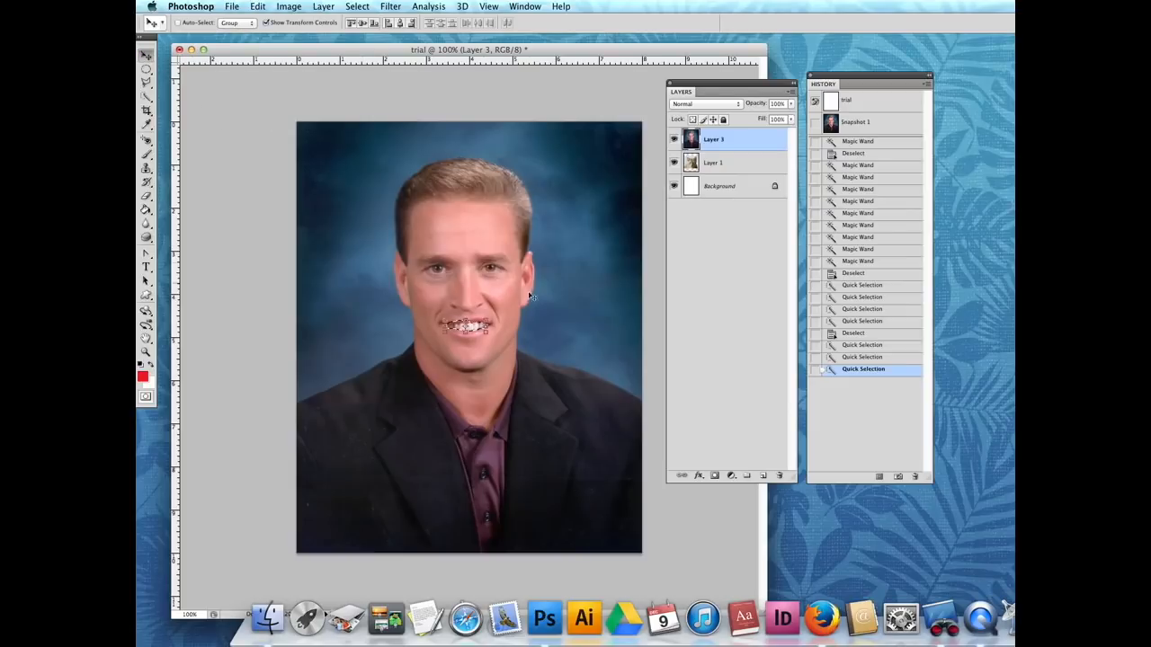
pyautogui.moveTo(481, 329); pyautogui.dragTo(573, 330)
pyautogui.press('super+z')
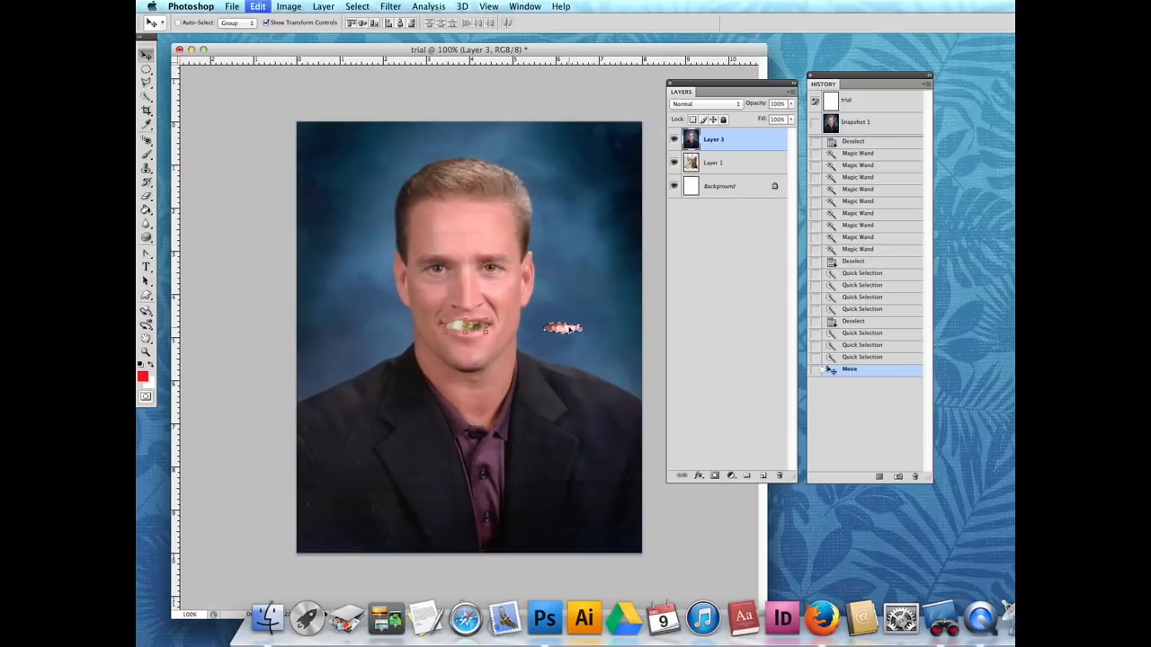